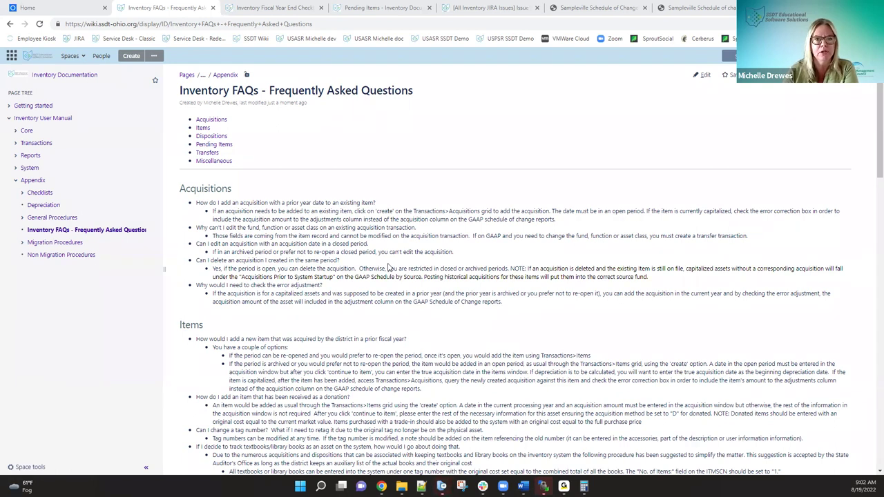
# - Switch from the FAQ page to the Sampleville Schools inventory application and open its Items grid
pyautogui.click(69, 10)
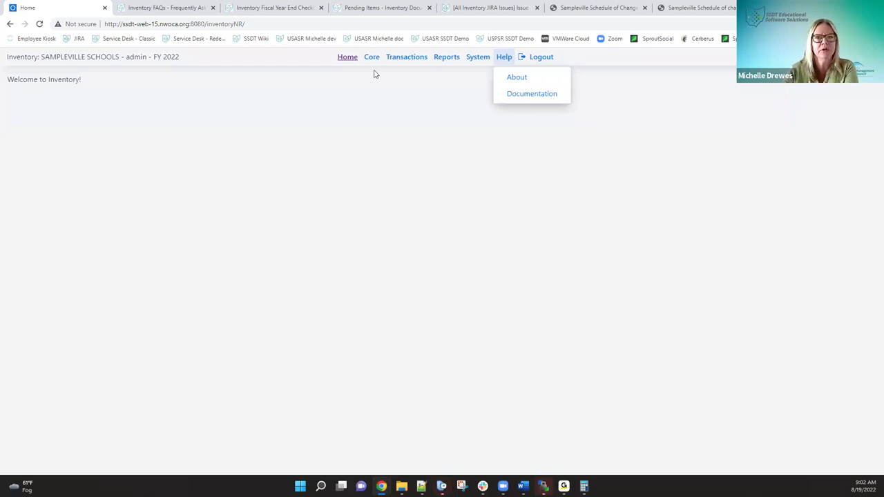
pyautogui.click(413, 57)
pyautogui.click(406, 112)
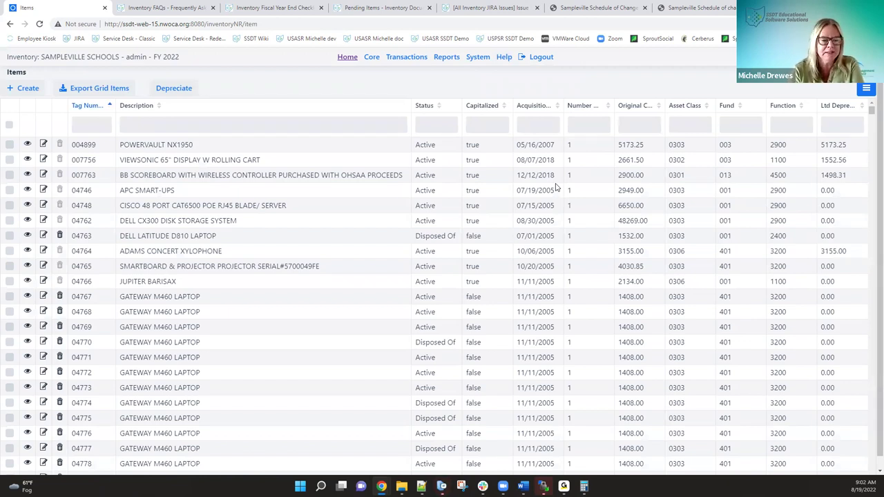
pyautogui.click(372, 57)
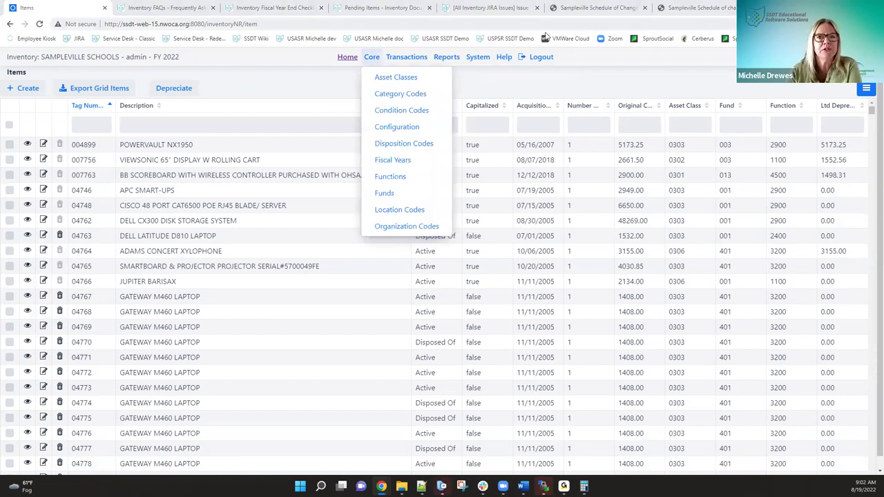
pyautogui.click(611, 94)
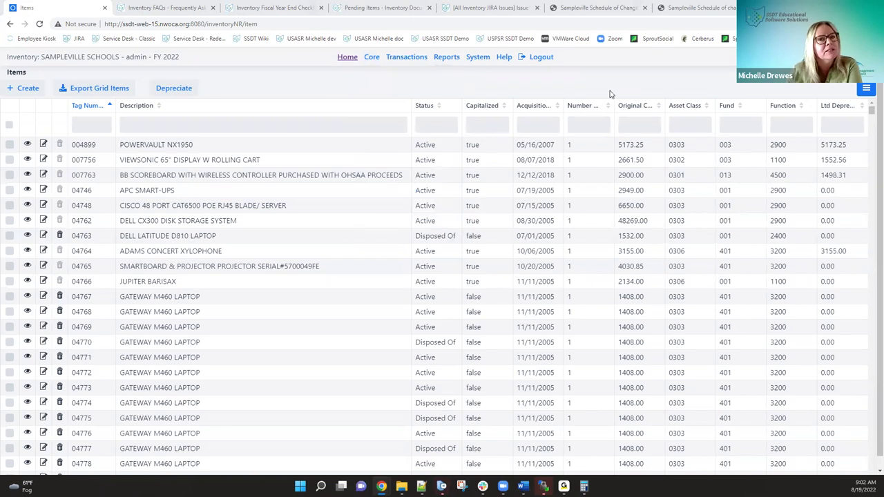
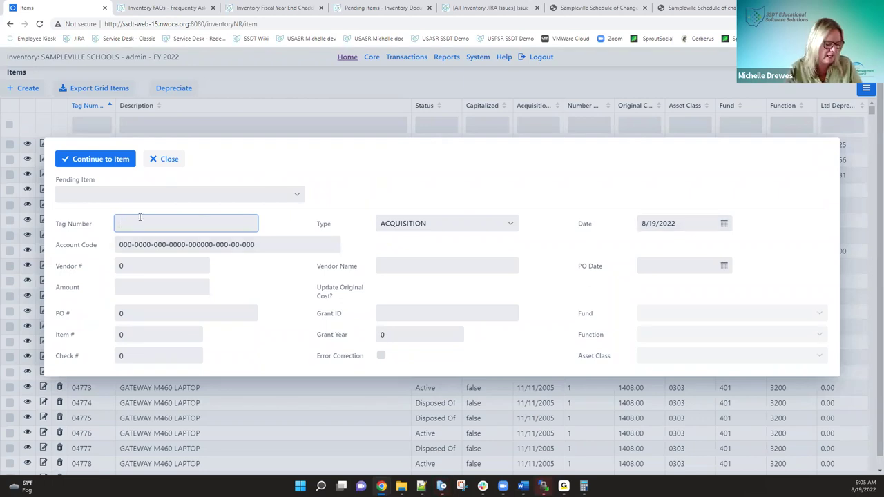
# - Start a new item acquisition with tag number 99999999 and amount 500, and continue to its item record
pyautogui.write('99999999')
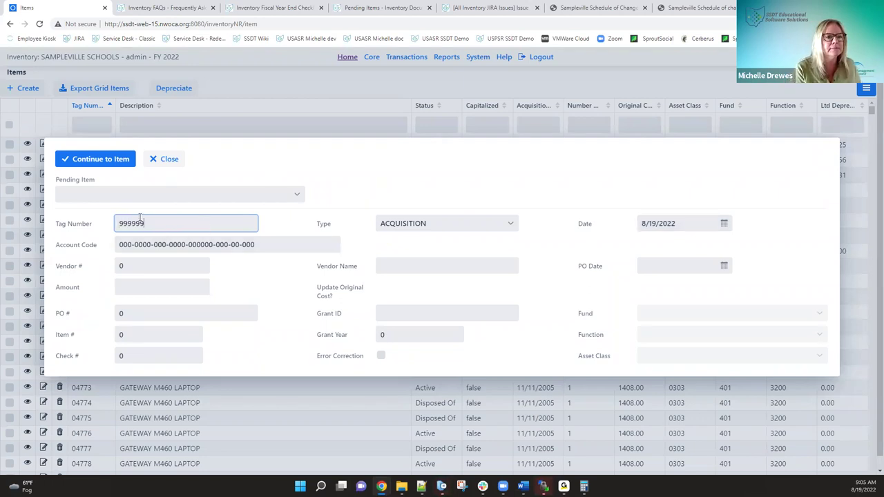
pyautogui.click(138, 282)
pyautogui.write('500')
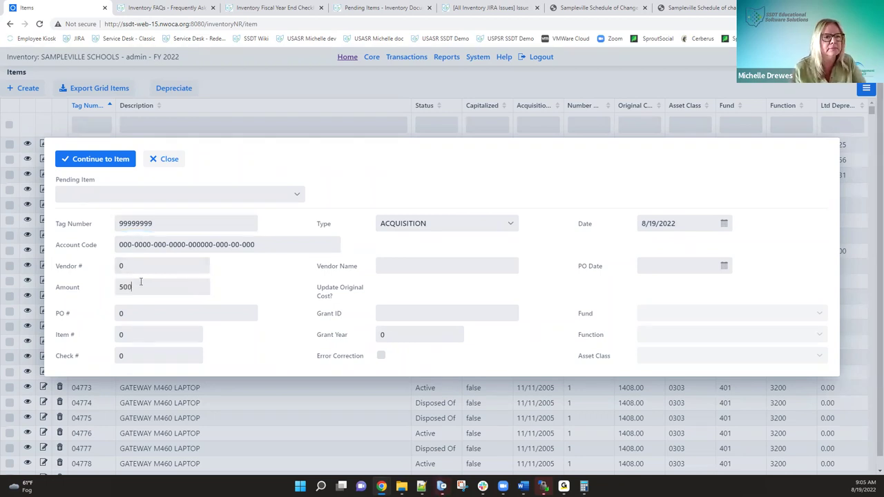
pyautogui.click(111, 159)
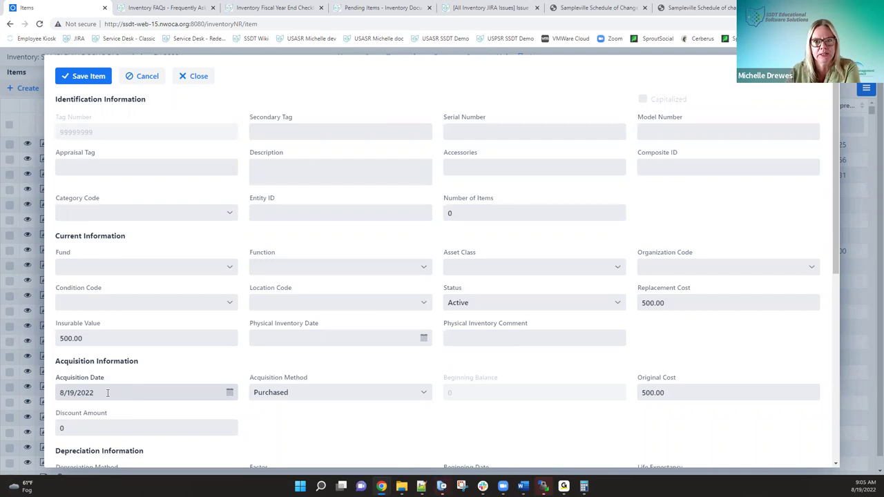
# - Discard the unsaved item 99999999 and close its item record and acquisition form
pyautogui.click(146, 76)
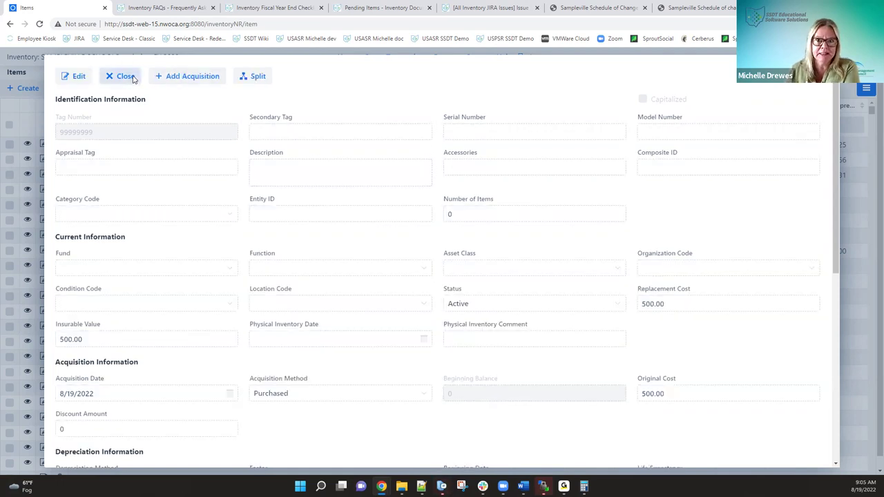
pyautogui.click(133, 79)
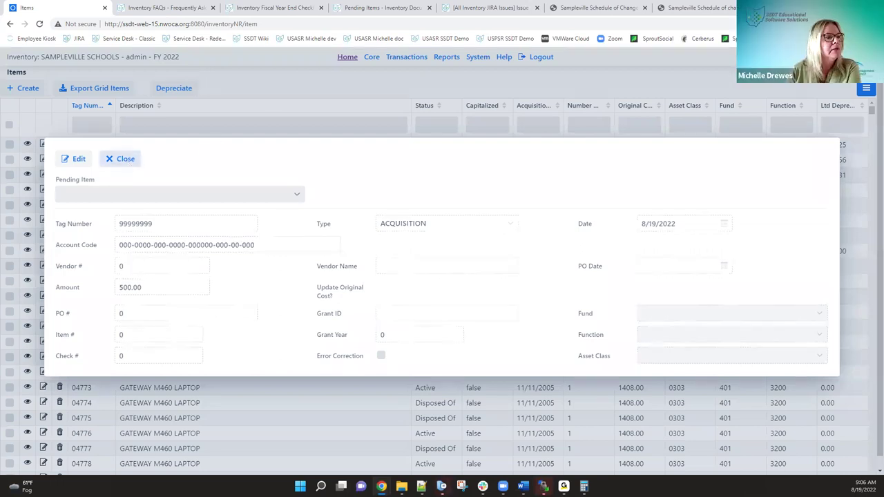
pyautogui.click(126, 161)
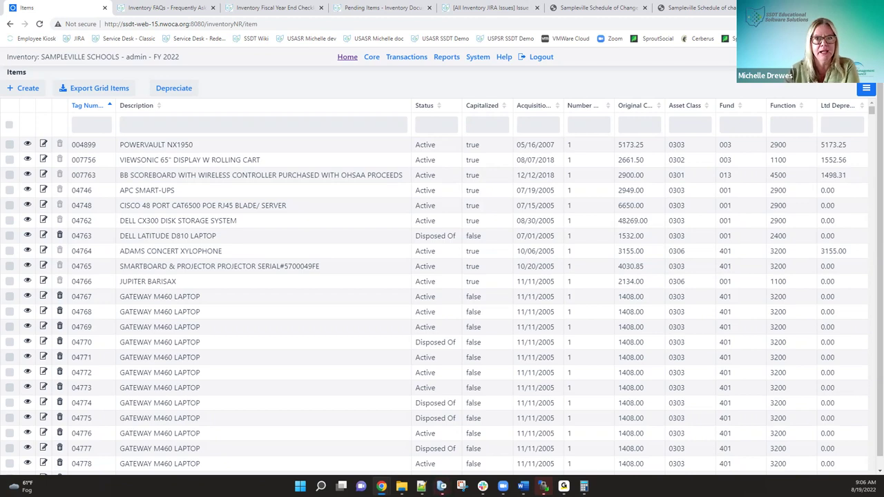
# - Open the acquisition for tag 004899 in edit mode to examine its Error Correction option, and close it unchanged
pyautogui.moveTo(397, 58)
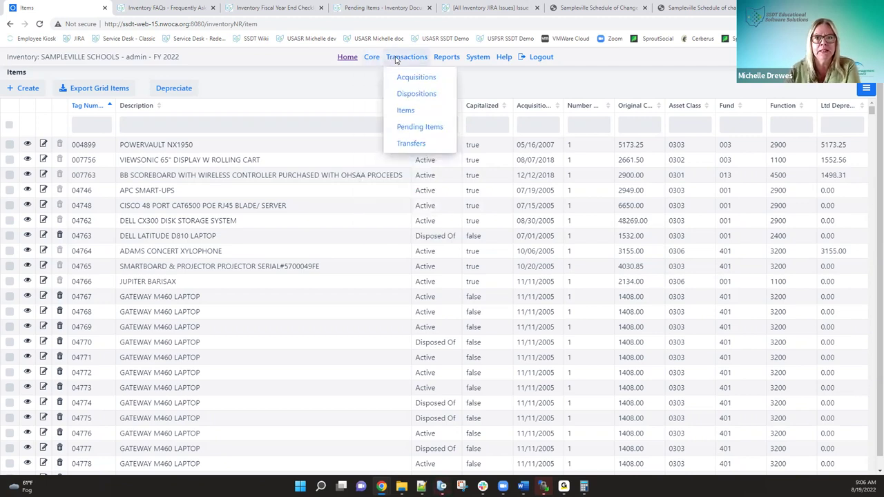
pyautogui.click(409, 77)
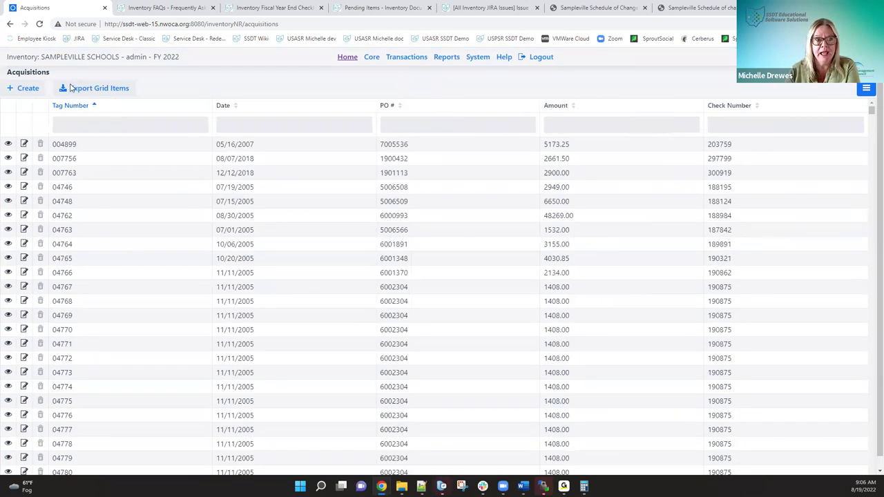
pyautogui.click(25, 144)
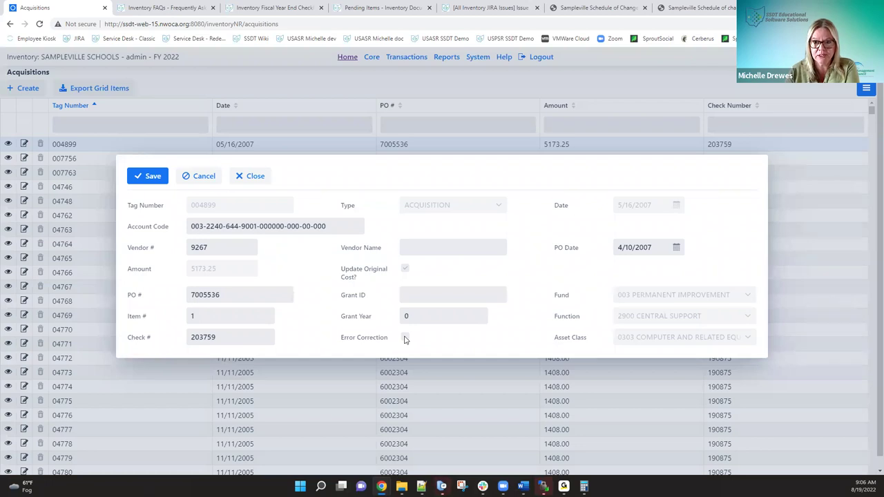
pyautogui.click(201, 181)
pyautogui.click(201, 177)
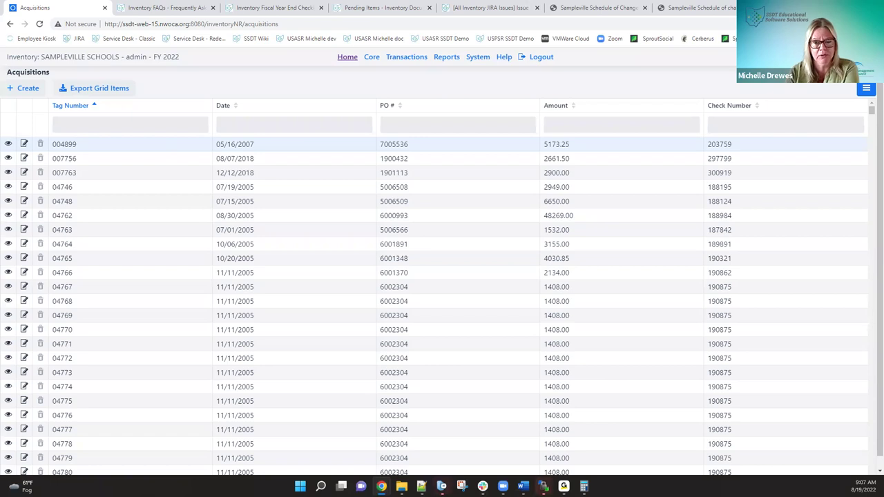
# - Return to the Items grid and sort the items by acquisition date, newest first
pyautogui.click(407, 60)
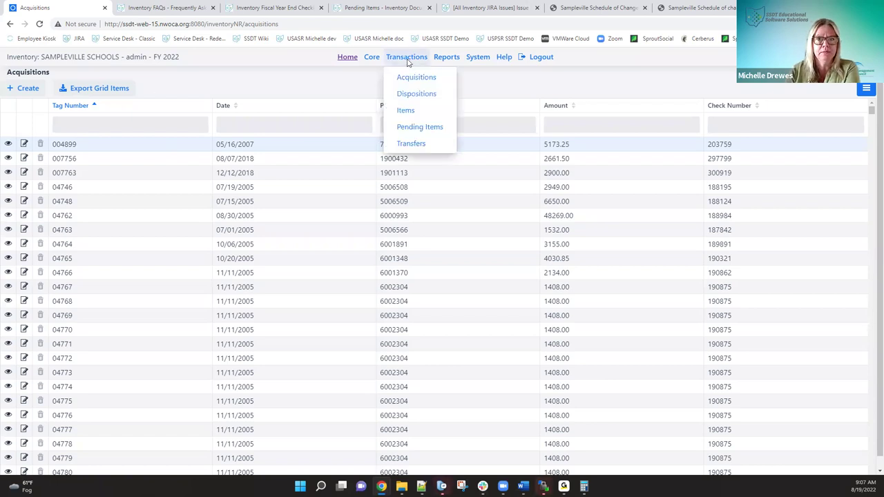
pyautogui.click(405, 111)
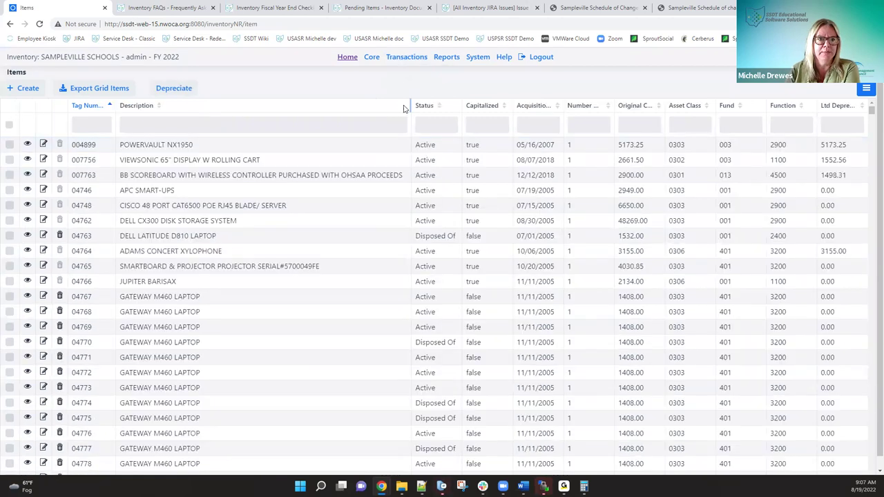
pyautogui.click(535, 108)
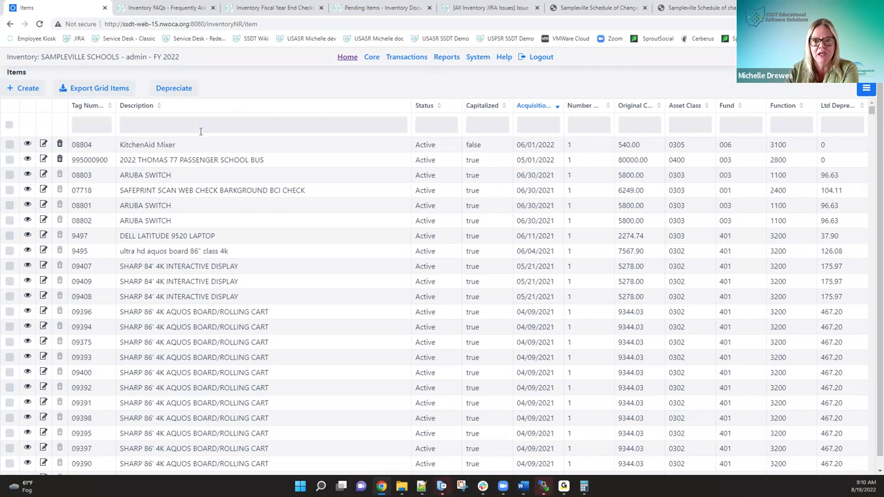
# - Open the KitchenAid Mixer item in edit mode to examine its fund, function and asset class fields, and close it unchanged
pyautogui.click(405, 61)
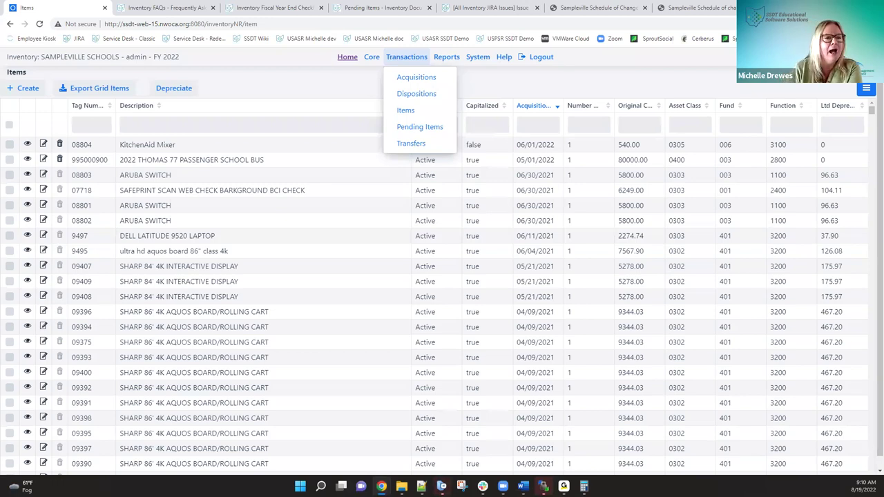
pyautogui.click(308, 86)
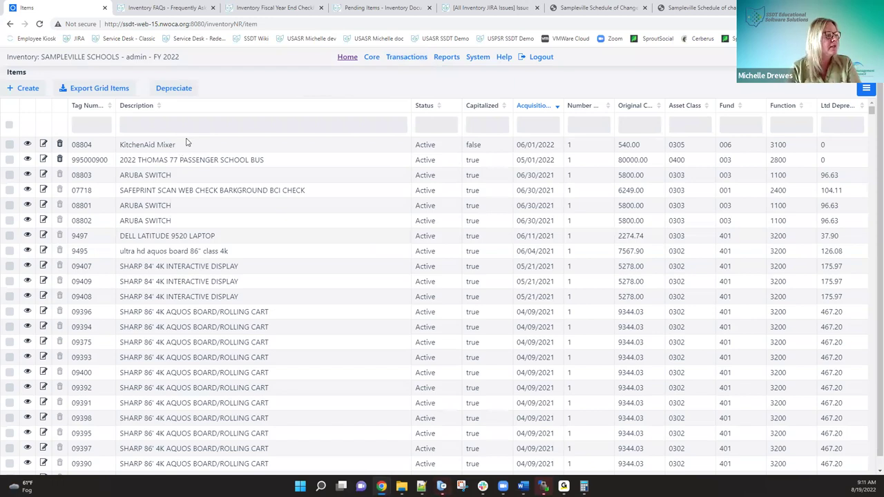
pyautogui.click(43, 145)
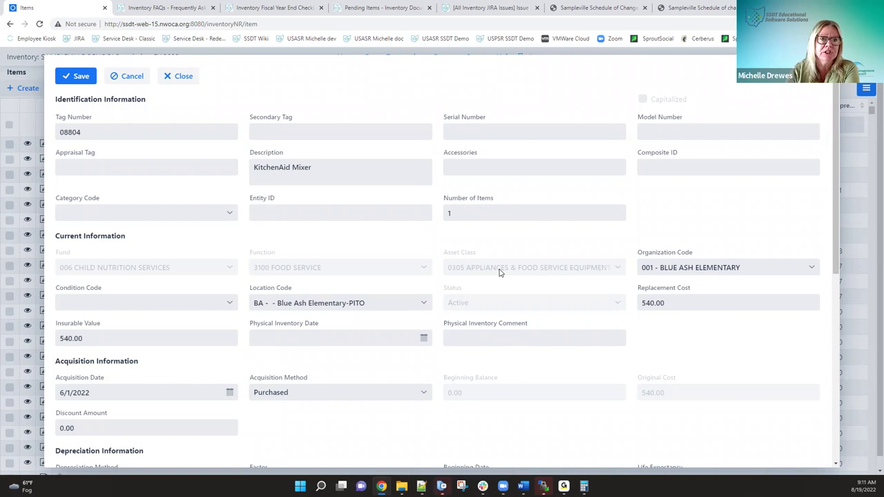
pyautogui.click(136, 76)
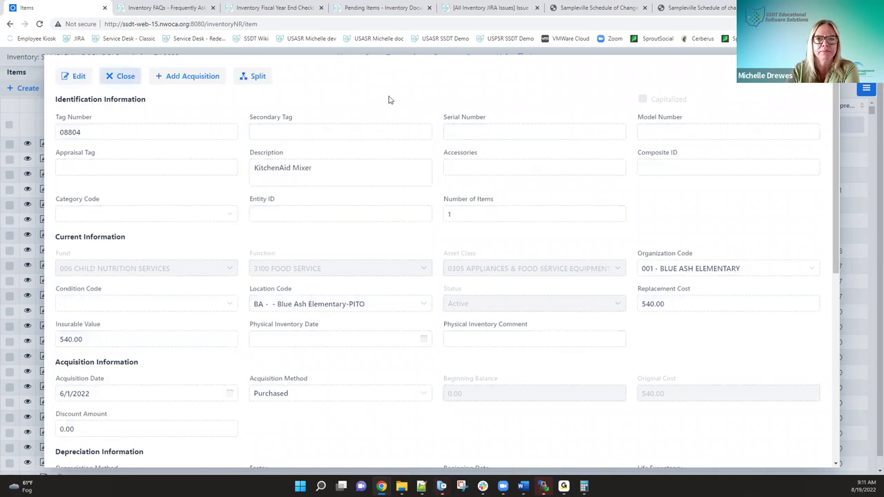
pyautogui.press('Escape')
# - View the Transfers grid, and reopen the Items grid sorted by acquisition date with the newest first
pyautogui.click(410, 60)
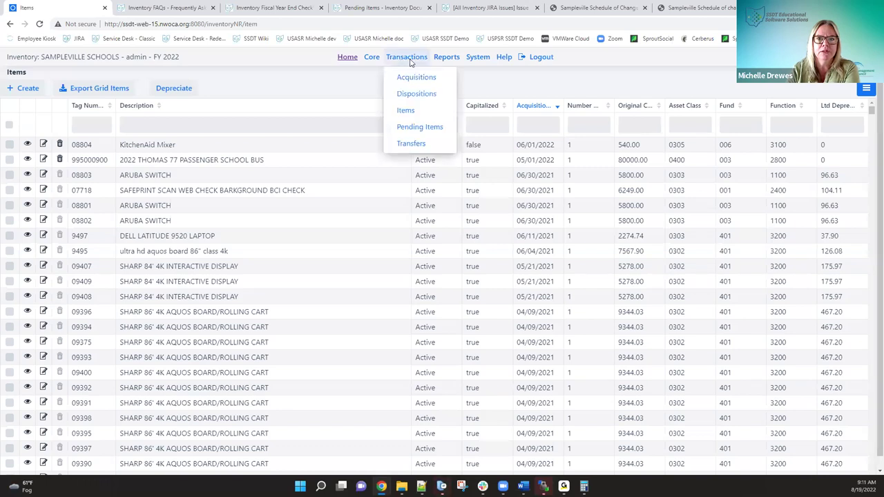
pyautogui.click(412, 143)
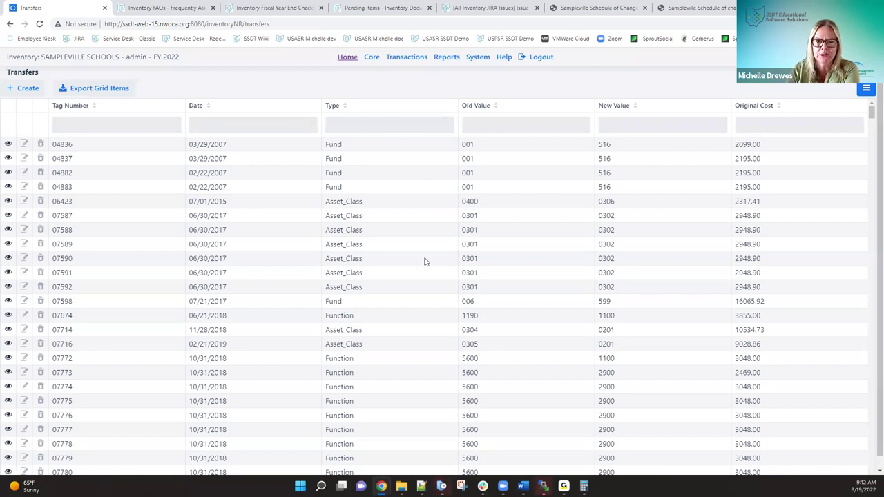
pyautogui.click(405, 61)
pyautogui.click(404, 62)
pyautogui.click(405, 62)
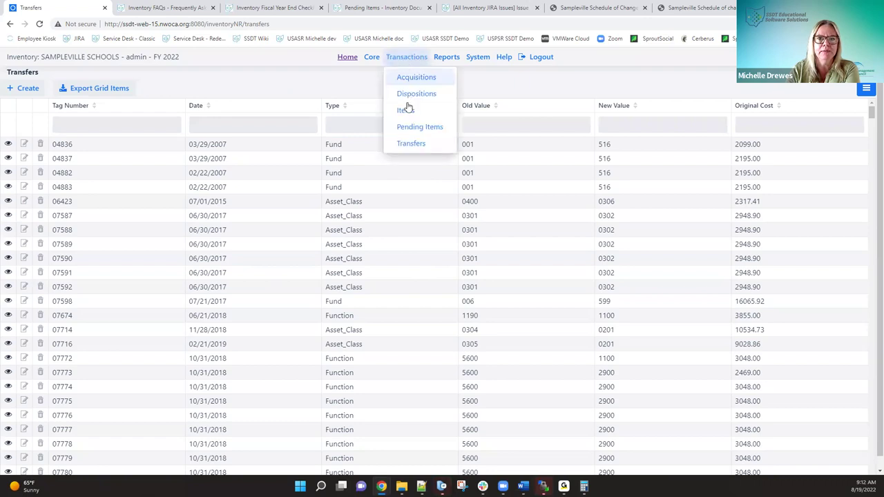
pyautogui.click(406, 110)
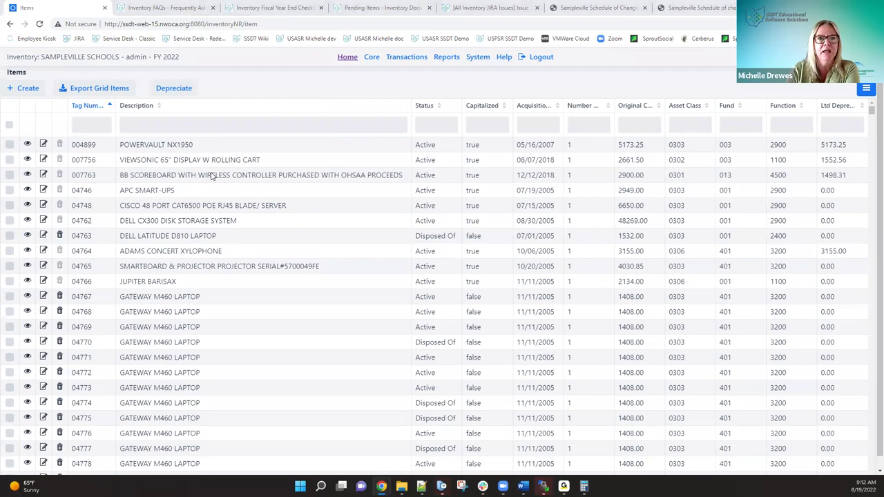
pyautogui.click(521, 107)
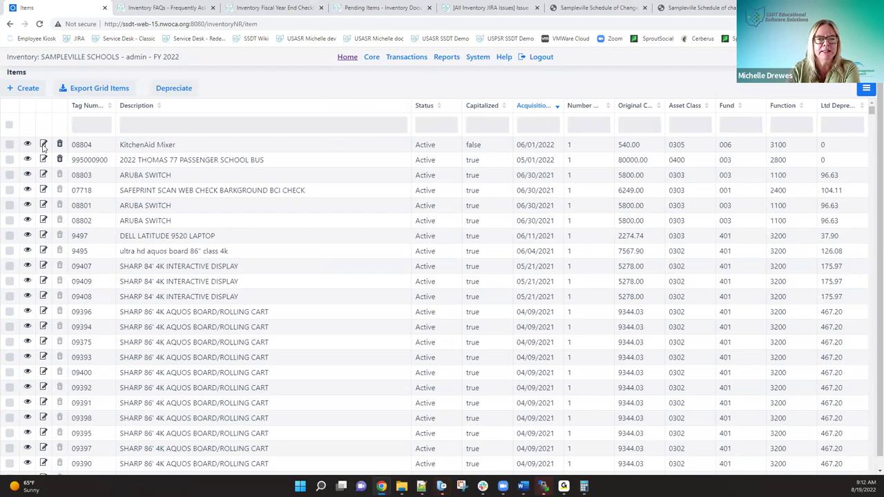
# - Reopen the KitchenAid Mixer item for editing, review its current, acquisition and depreciation information, and close it without changes
pyautogui.click(43, 145)
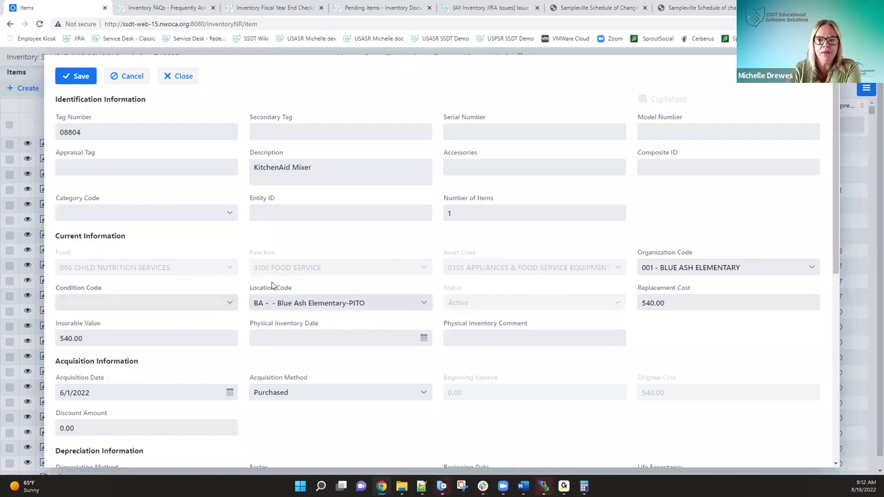
pyautogui.scroll(-1, 272, 285)
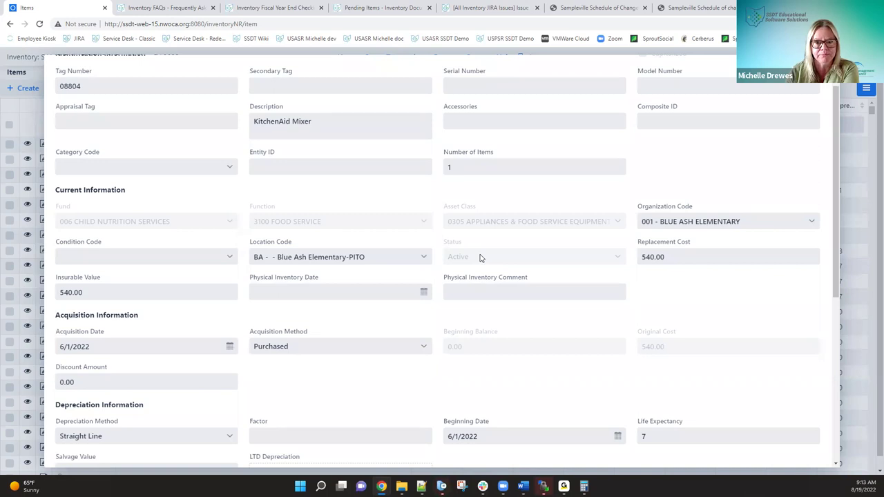
pyautogui.scroll(-2, 482, 258)
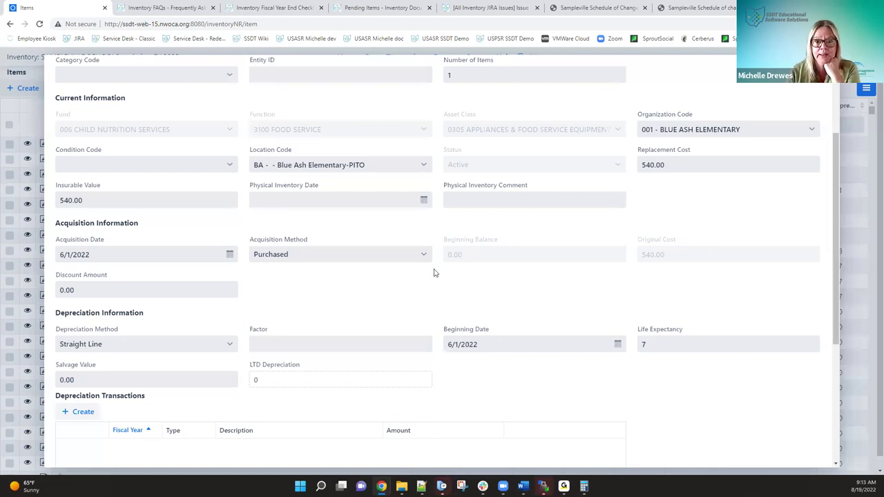
pyautogui.scroll(3, 434, 273)
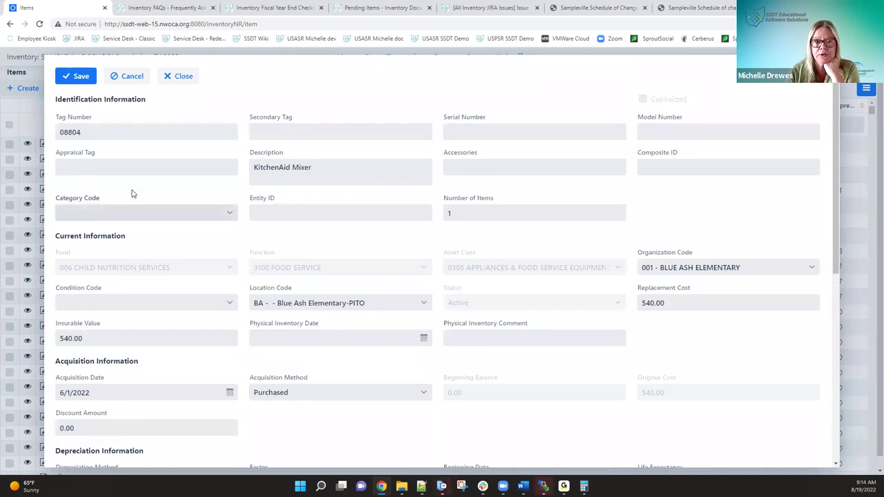
pyautogui.click(132, 76)
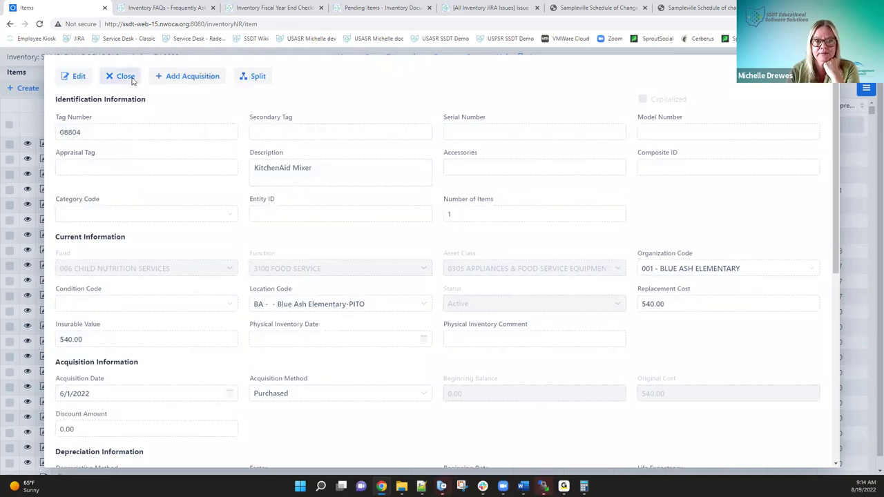
pyautogui.click(128, 80)
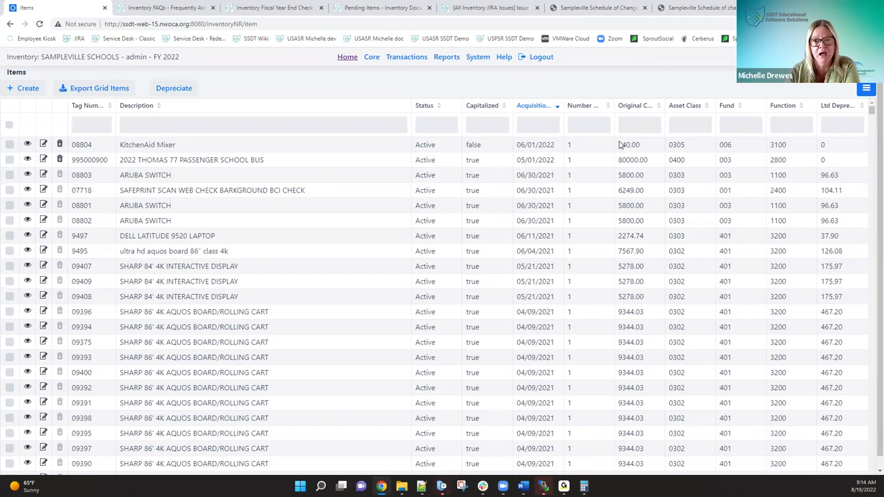
# - Open the Acquisitions grid from the transaction records
pyautogui.click(406, 59)
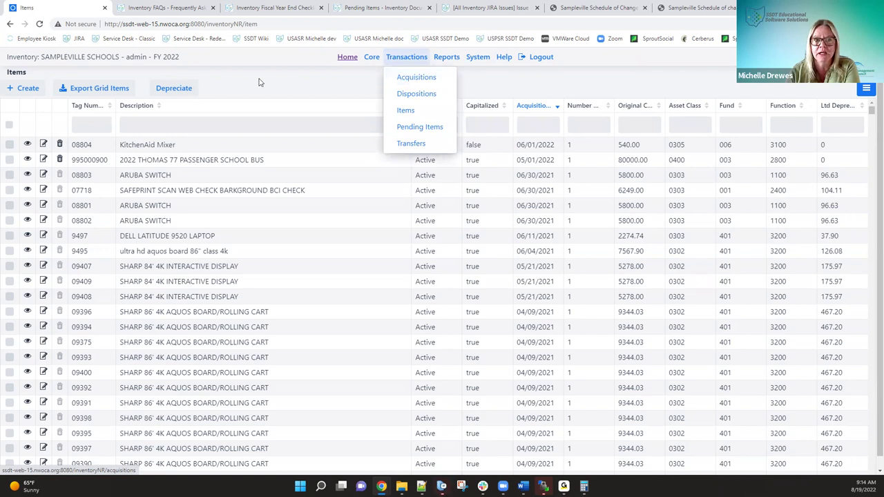
pyautogui.click(417, 78)
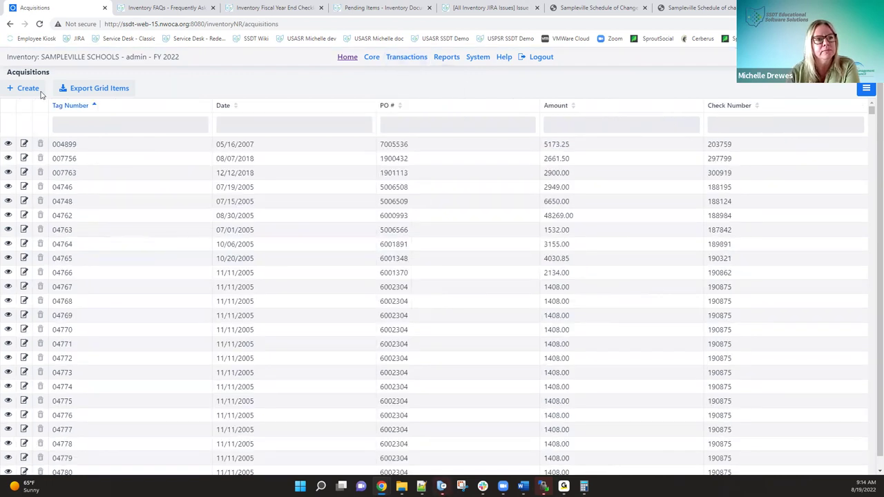
# - Begin a new acquisition for tag number 08804 to examine its amount, original cost, fund, function and asset class fields, and close it uncreated
pyautogui.click(28, 88)
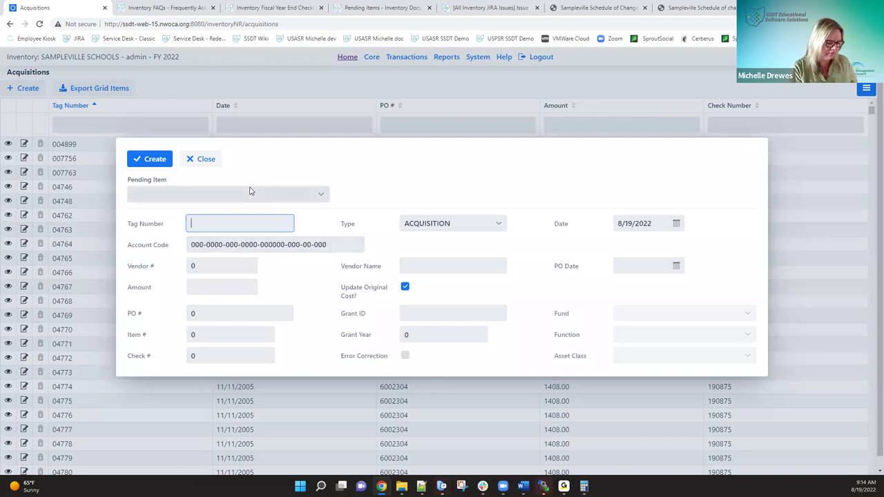
pyautogui.write('08804')
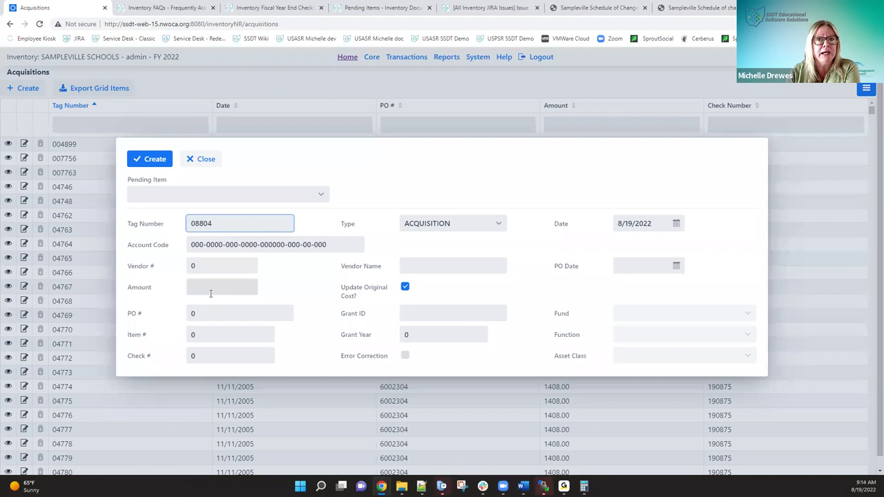
pyautogui.click(212, 289)
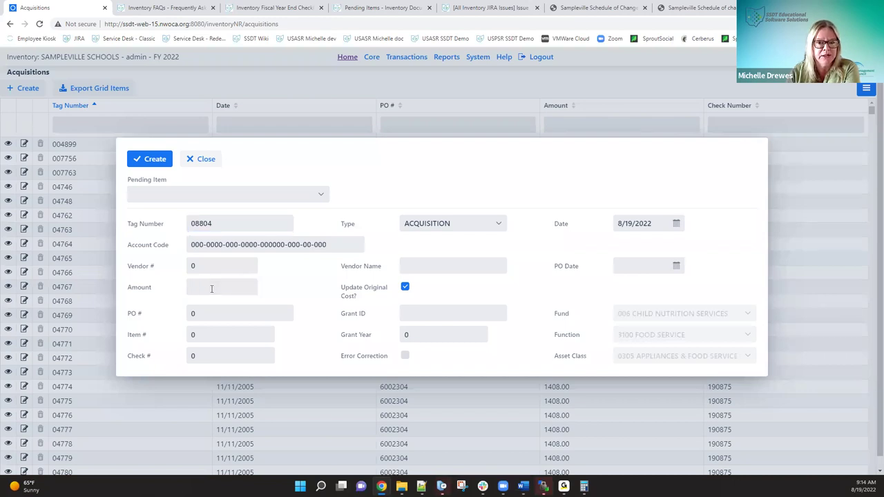
pyautogui.click(405, 289)
pyautogui.click(405, 289)
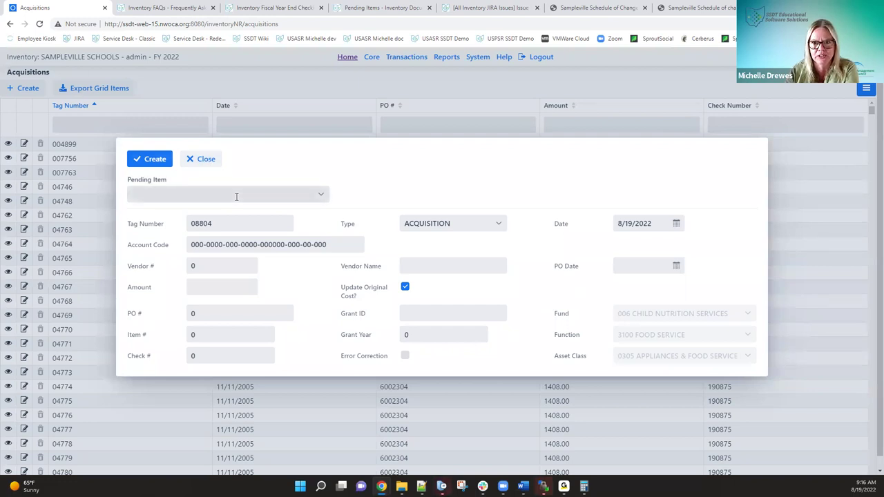
pyautogui.click(202, 159)
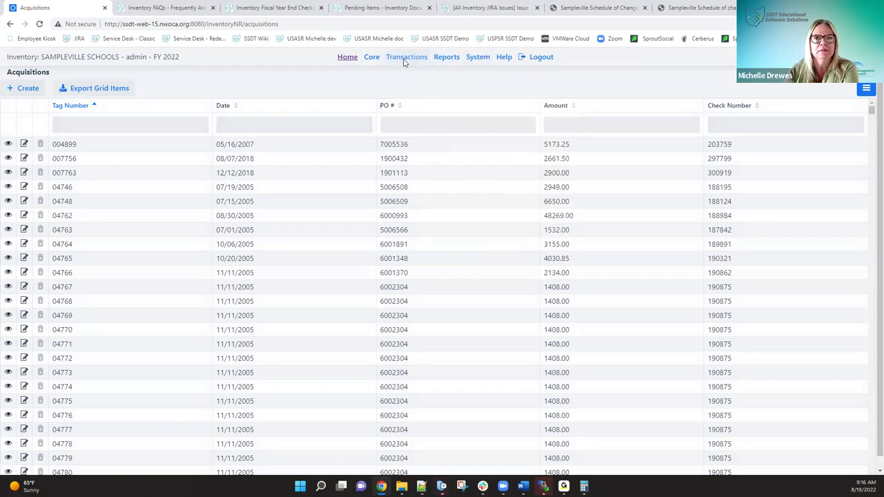
# - Open the Items grid from the transaction records and filter it by tag number 07797
pyautogui.moveTo(407, 59)
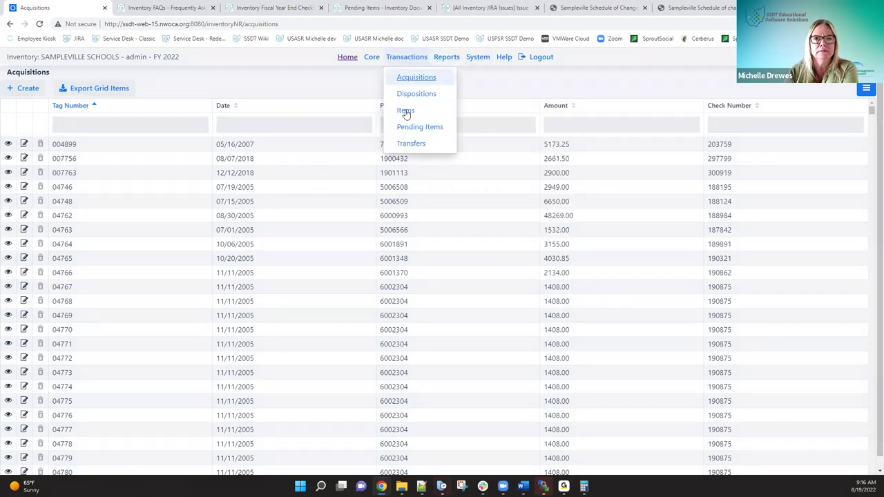
pyautogui.click(405, 110)
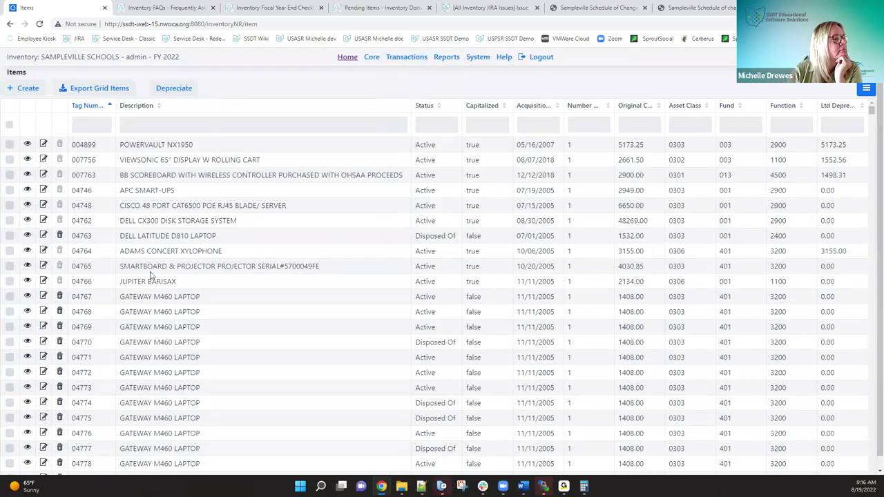
pyautogui.click(89, 125)
pyautogui.write('07797')
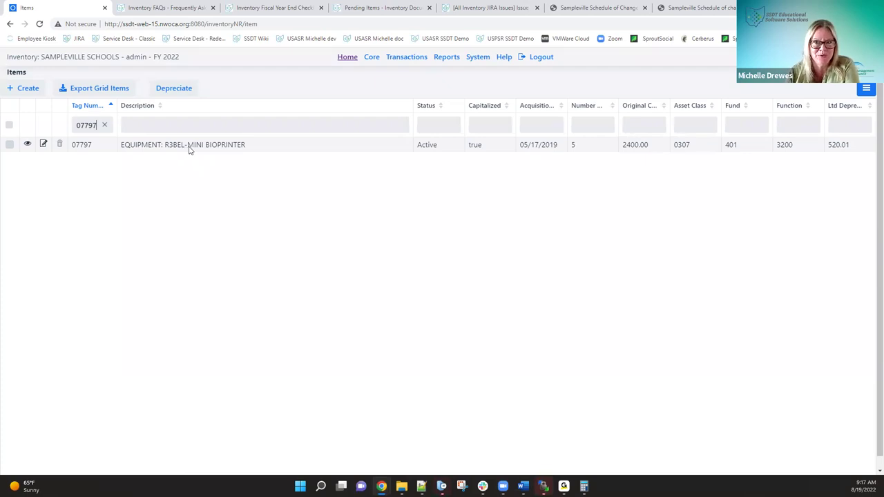
# - Enter NOGAAP as the Entity ID of the mini bioprinter item in edit mode, and discard the change and close the item
pyautogui.click(43, 144)
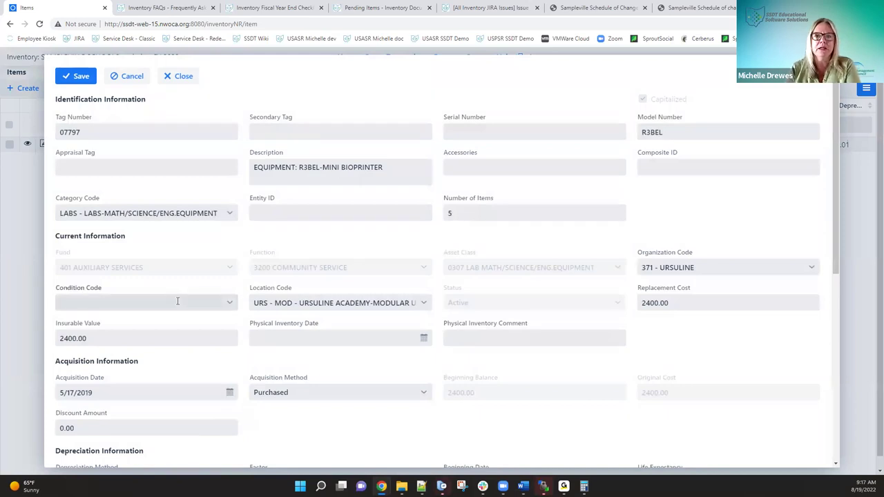
pyautogui.click(280, 214)
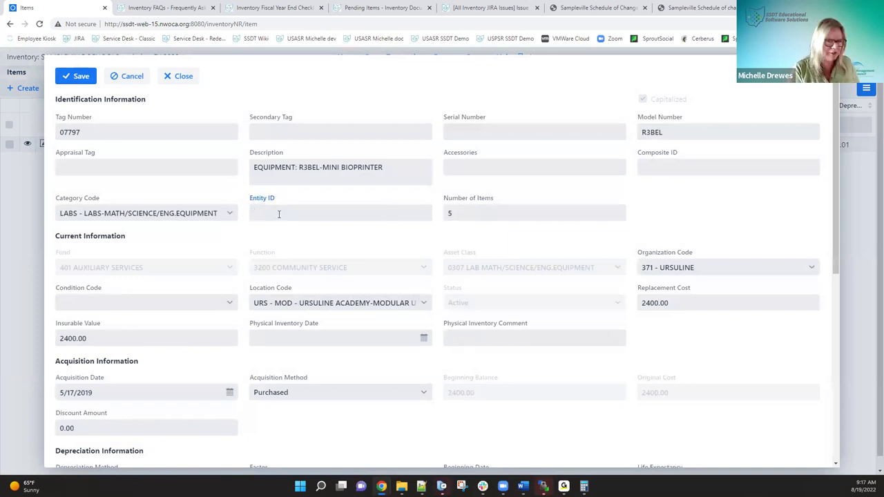
pyautogui.write('NOGAAP')
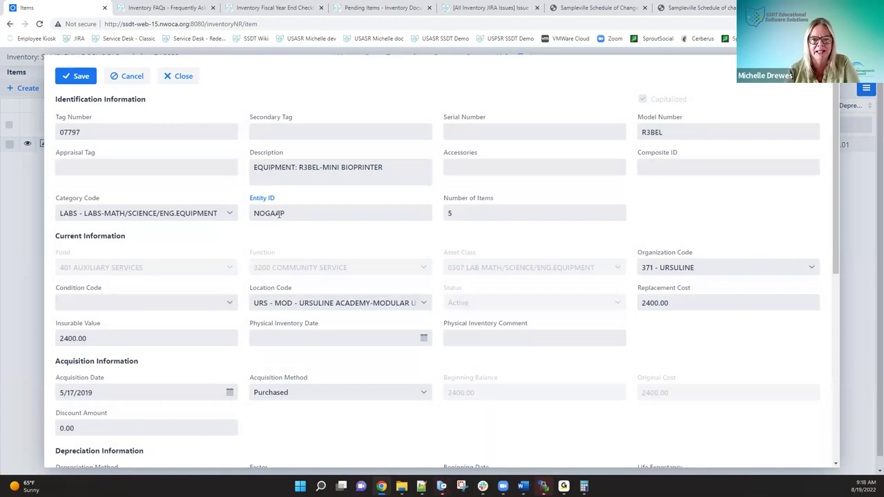
pyautogui.click(119, 77)
pyautogui.click(123, 76)
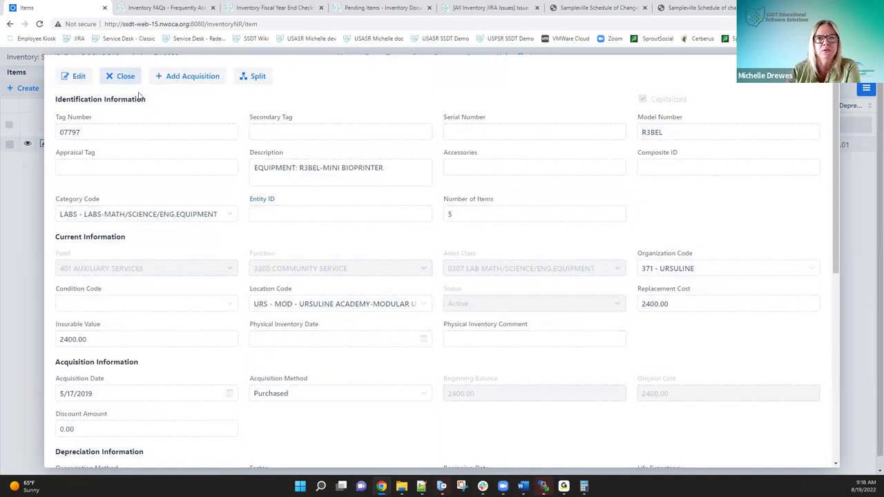
# - Open the Schedule Of Change in Fixed Assets Report and enter NOGAAP as the entity ID to exclude
pyautogui.click(447, 58)
pyautogui.moveTo(450, 77)
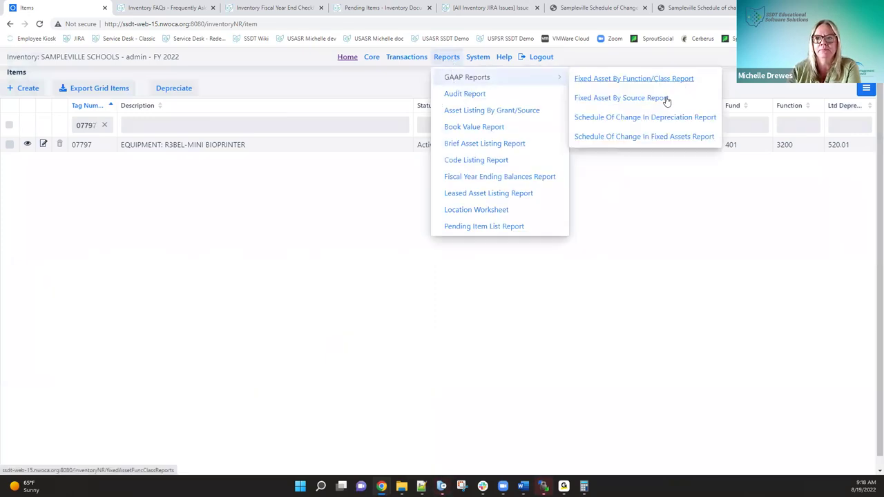
pyautogui.click(651, 138)
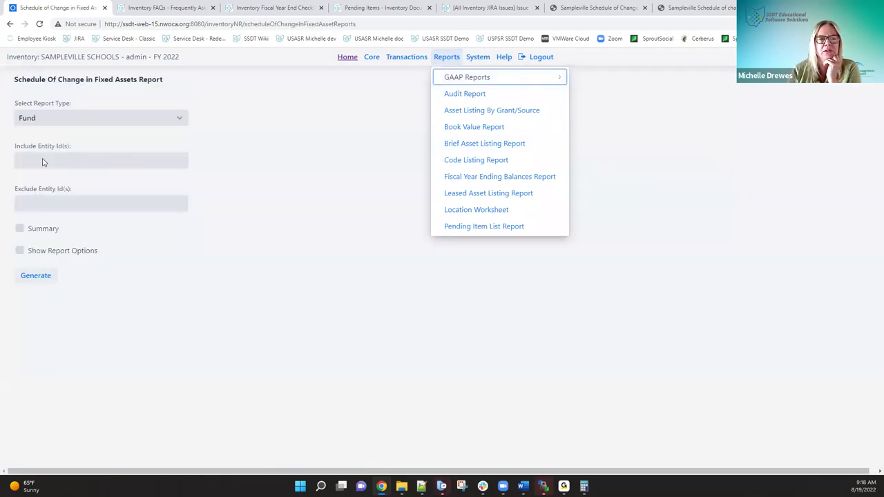
pyautogui.click(31, 205)
pyautogui.click(31, 205)
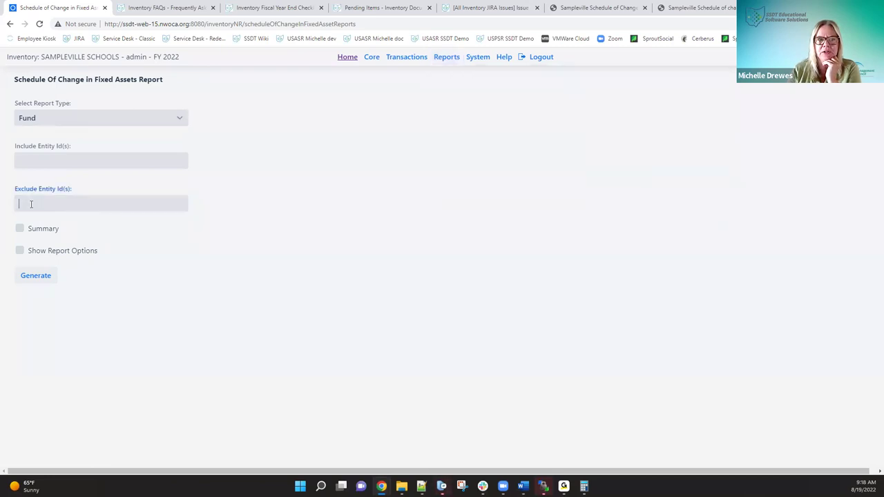
pyautogui.write('NOGAAP')
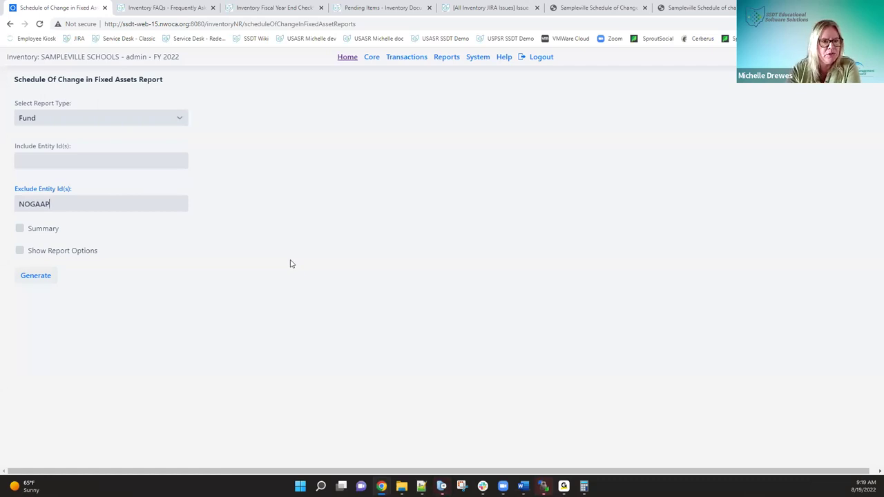
# - Clear the excluded entity ID from the fixed assets report options
pyautogui.press('BackSpace')
pyautogui.press('BackSpace')
pyautogui.press('BackSpace')
pyautogui.press('BackSpace')
pyautogui.press('BackSpace')
pyautogui.press('BackSpace')
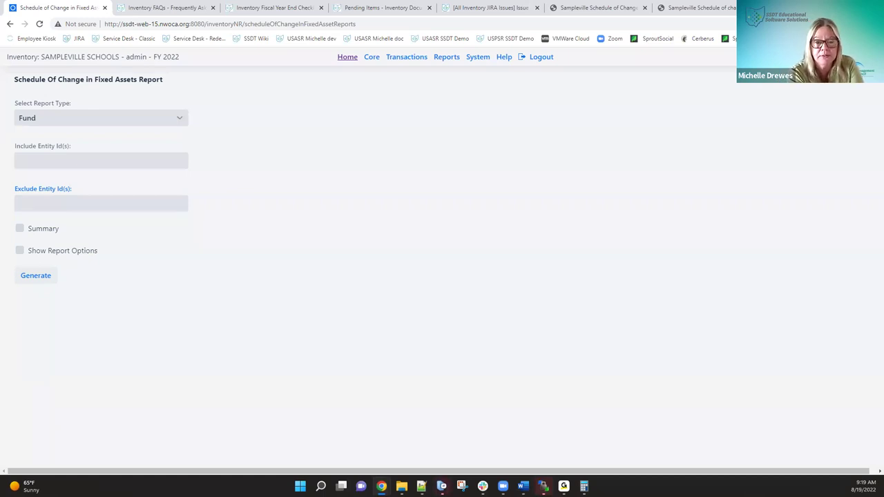
# - Return to the Items grid and view the list of core record types
pyautogui.click(402, 58)
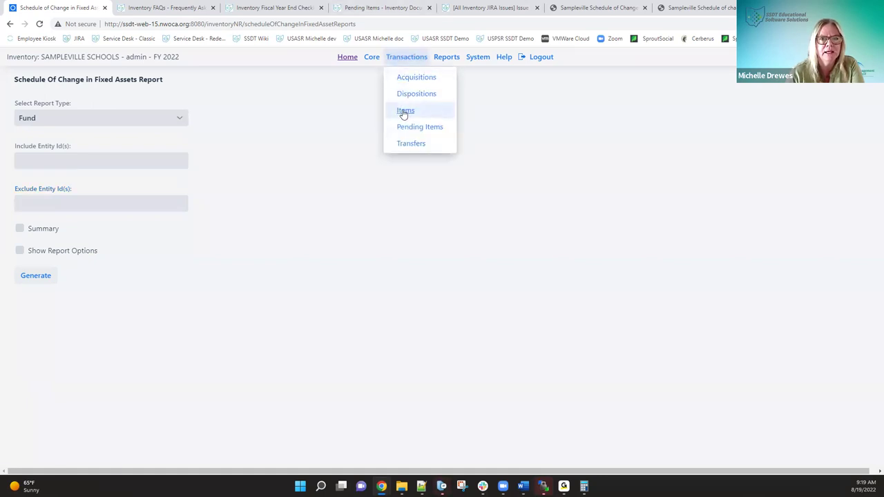
pyautogui.click(402, 112)
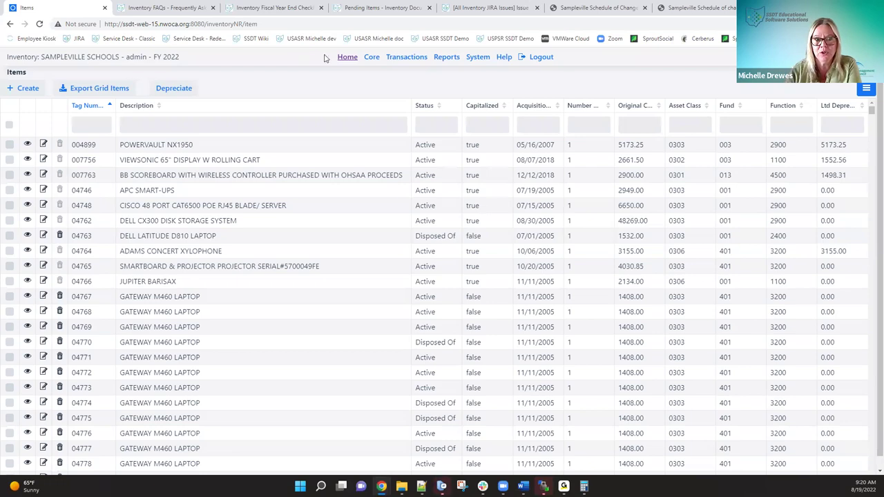
pyautogui.click(372, 57)
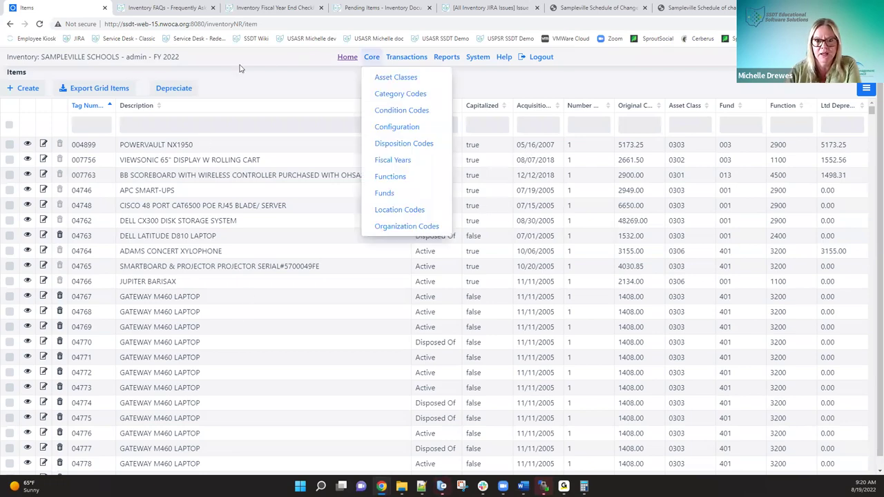
pyautogui.click(298, 87)
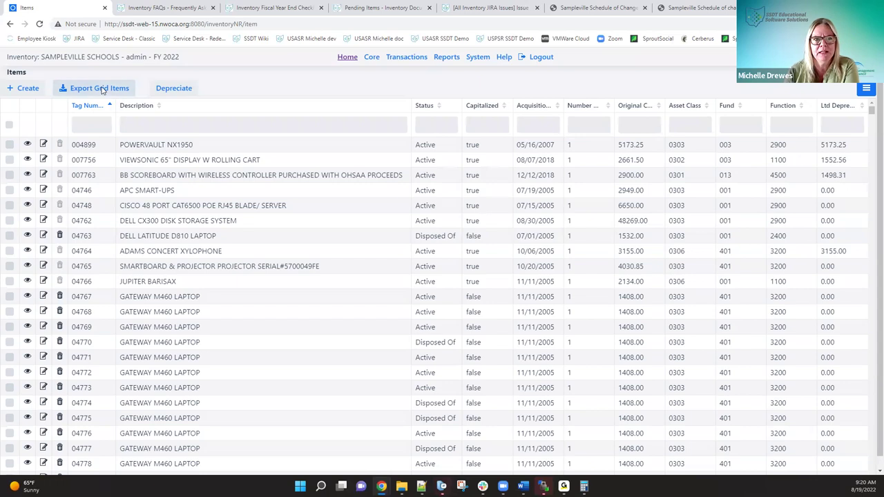
# - Examine the file types offered for exporting the Items grid, and cancel the export
pyautogui.click(102, 90)
pyautogui.click(469, 253)
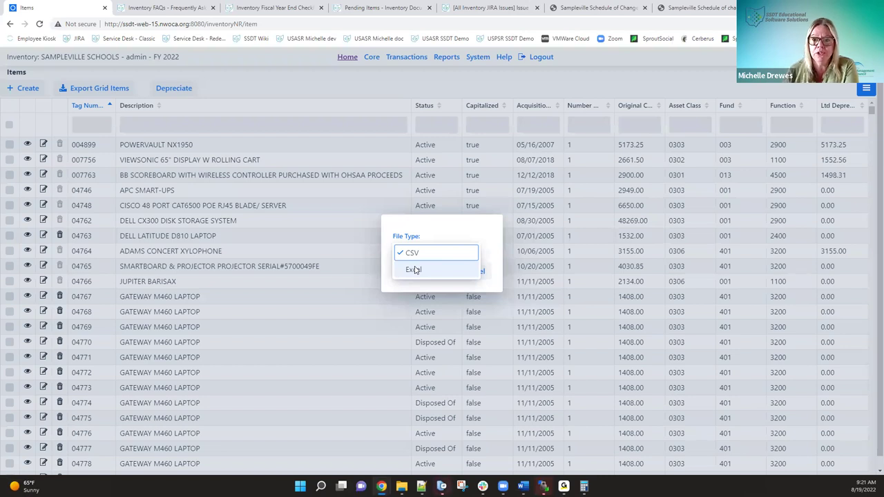
pyautogui.click(411, 83)
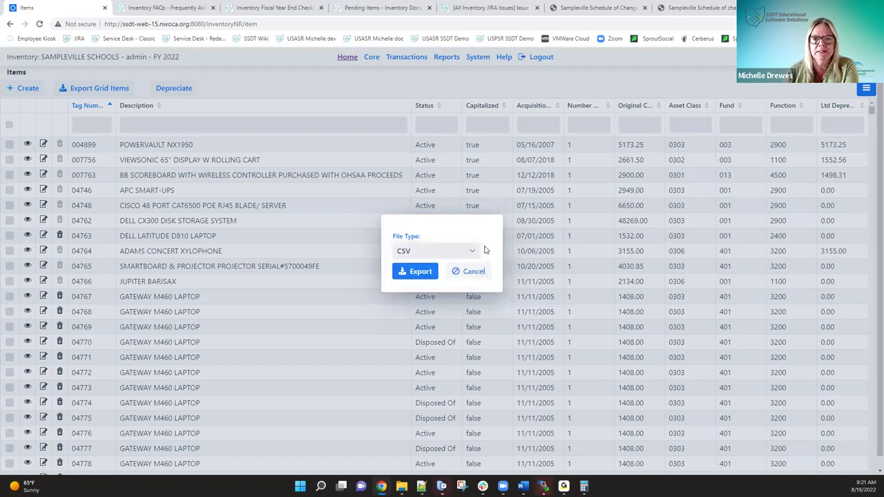
pyautogui.click(471, 271)
# - Open the Import/Update Items page to examine its import options, and return to the Items grid
pyautogui.click(478, 59)
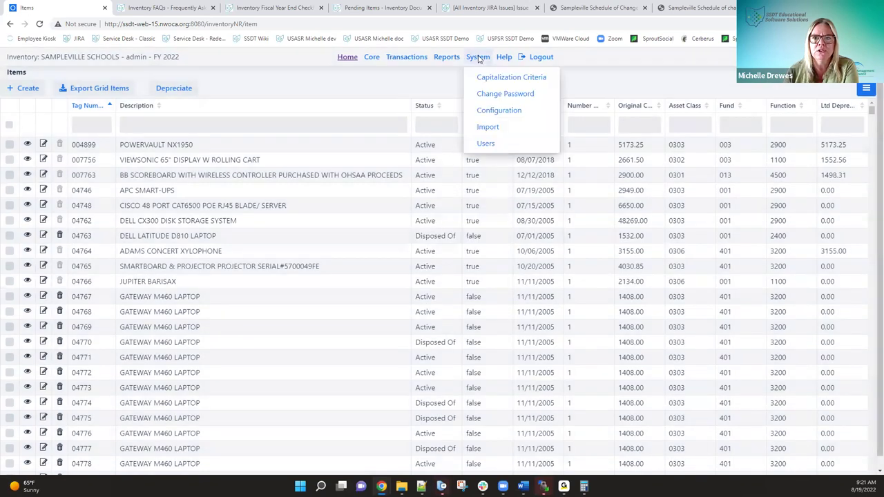
pyautogui.click(491, 127)
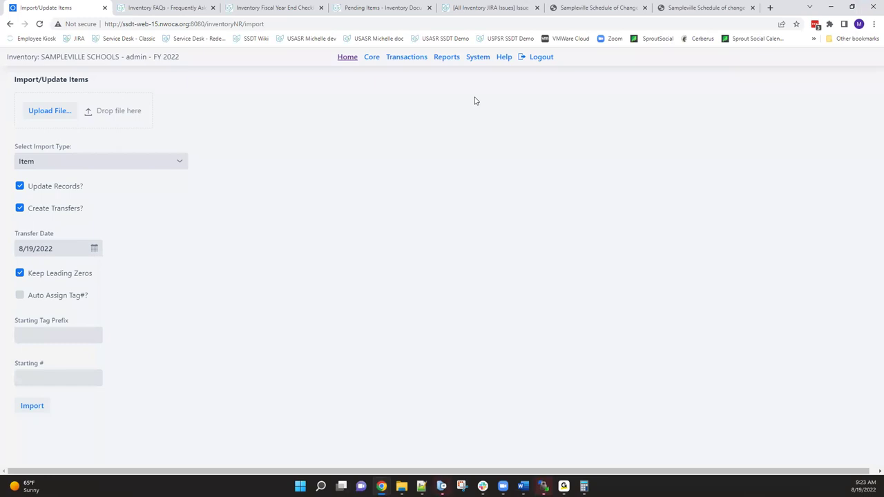
pyautogui.moveTo(405, 58)
pyautogui.click(405, 111)
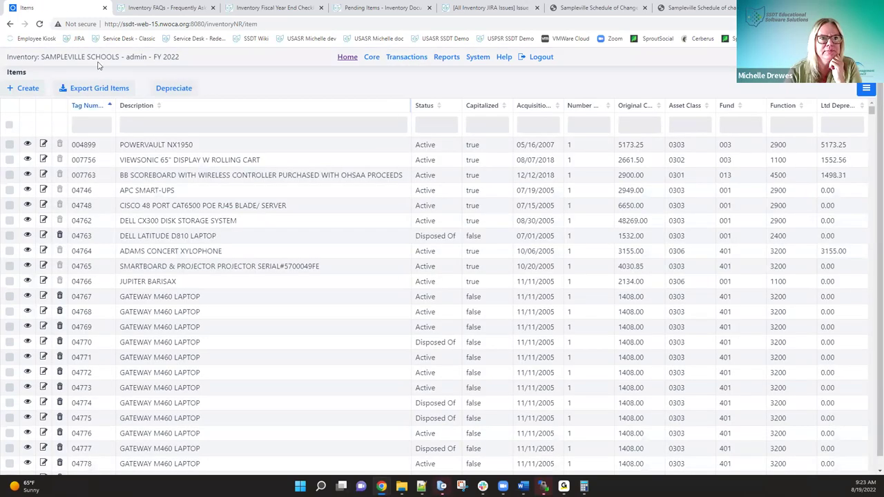
# - Filter the Items grid by tag number 047 and look through the matching items
pyautogui.click(91, 125)
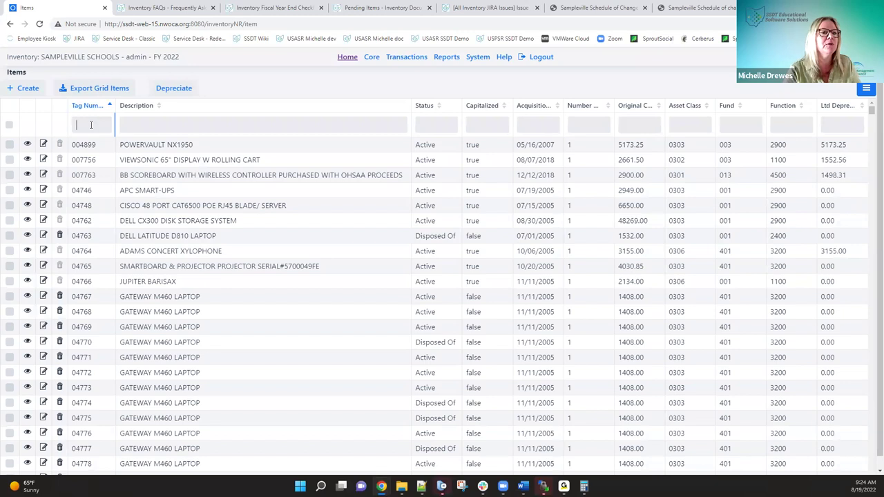
pyautogui.write('-47')
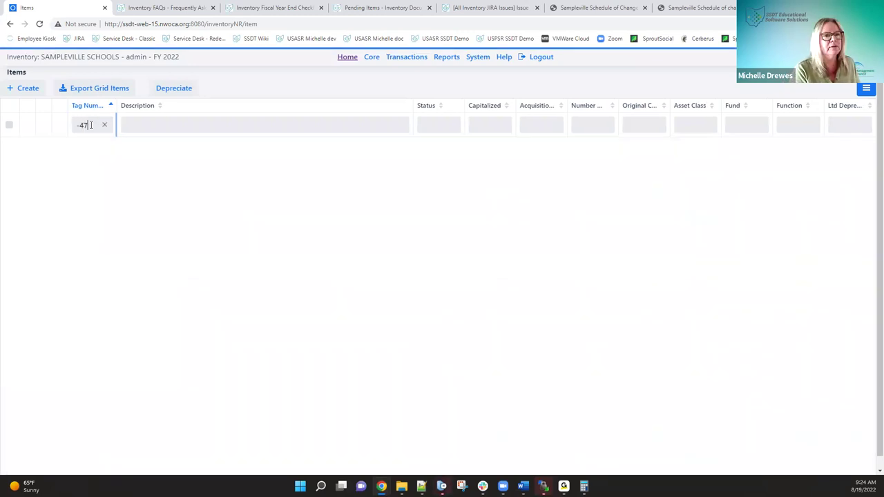
pyautogui.press('BackSpace')
pyautogui.press('BackSpace')
pyautogui.press('BackSpace')
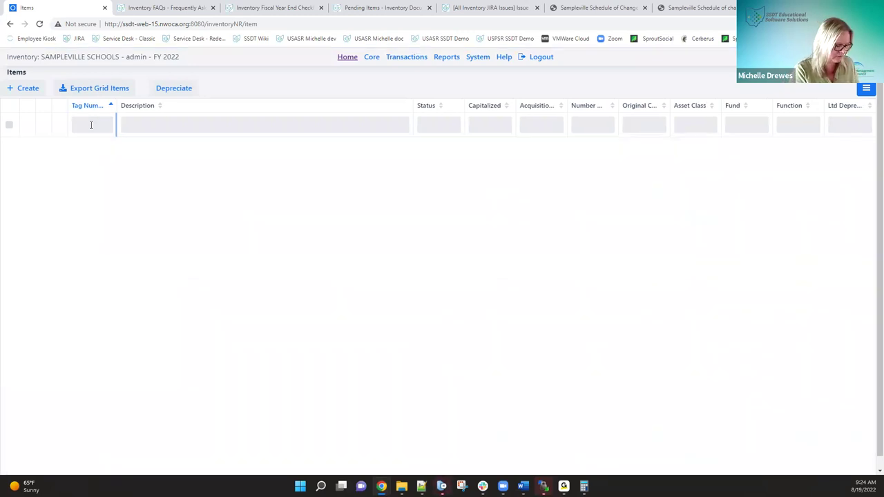
pyautogui.write('047')
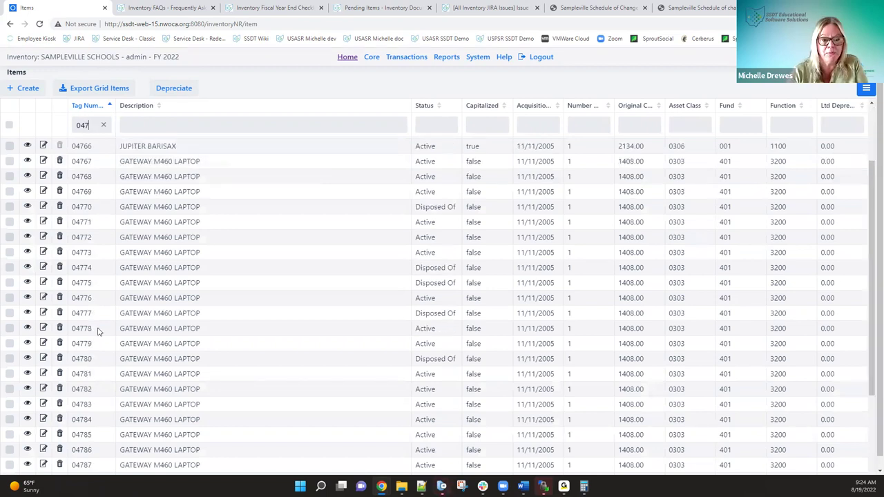
pyautogui.scroll(-2, 155, 314)
pyautogui.scroll(3, 155, 314)
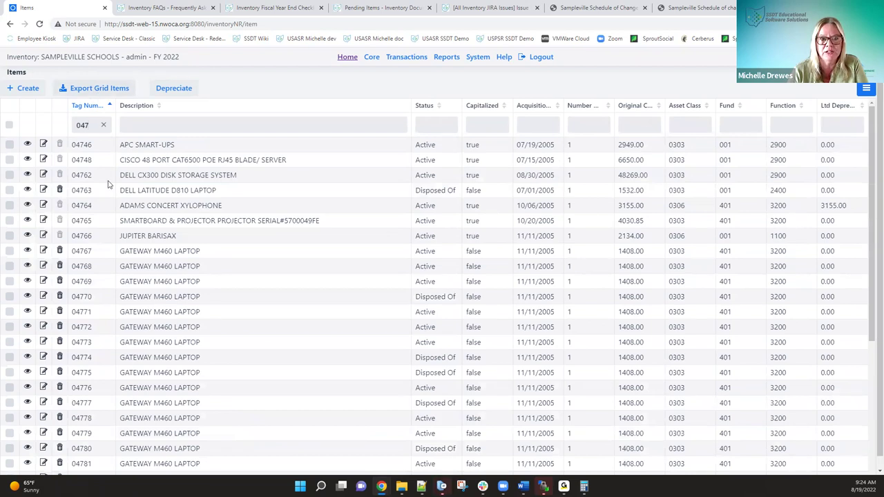
pyautogui.scroll(-3, 233, 277)
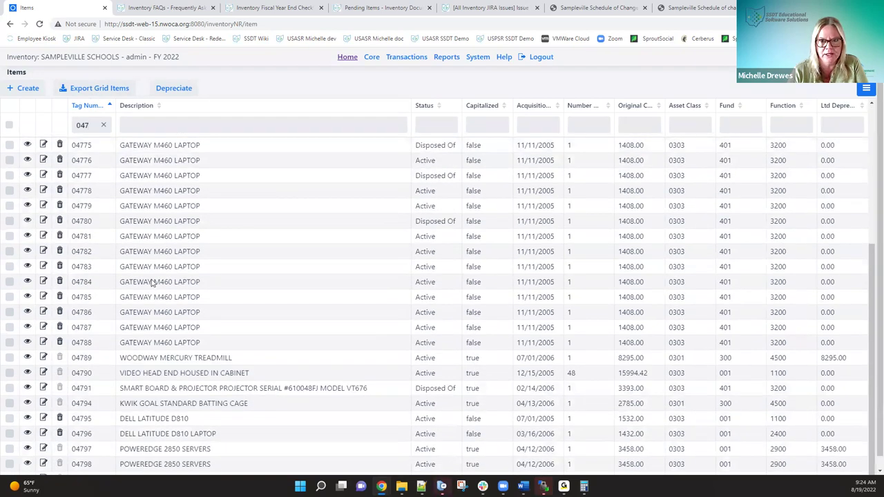
pyautogui.scroll(3, 153, 282)
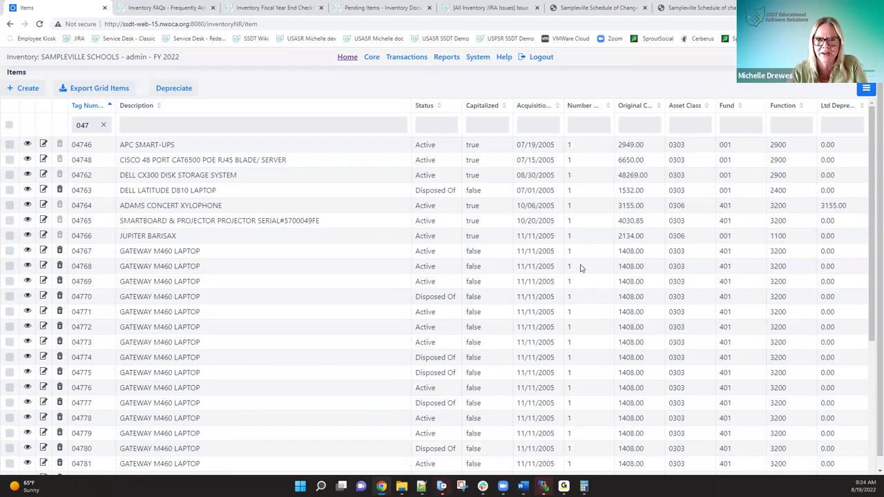
# - Export the filtered Items grid as an Excel file and save it to Downloads as InventoryItemGridExport (2)
pyautogui.click(96, 92)
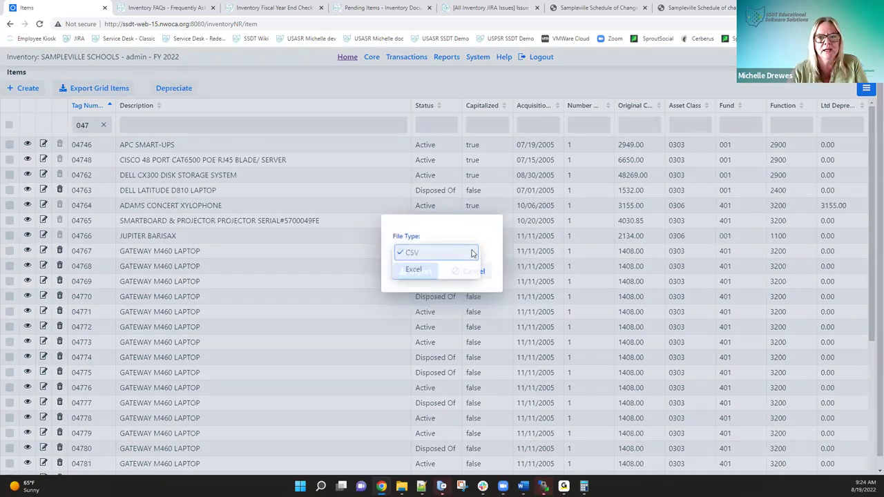
pyautogui.click(456, 269)
pyautogui.click(429, 273)
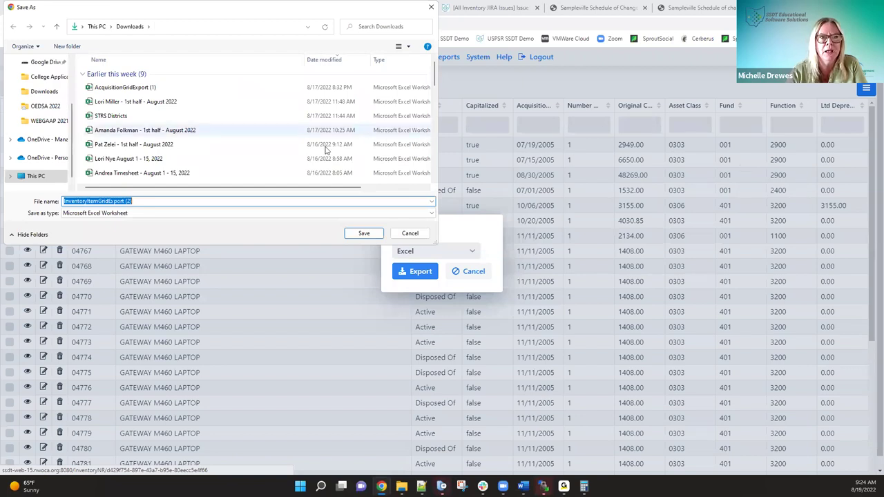
pyautogui.click(352, 235)
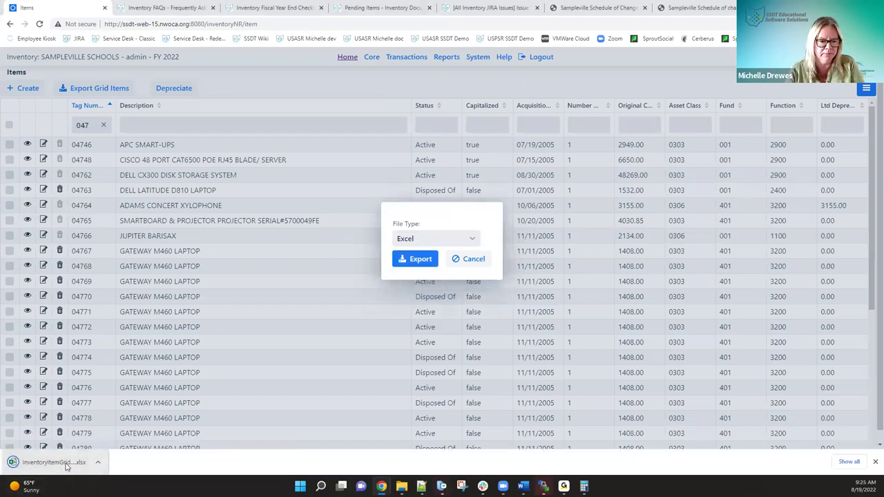
# - Open the exported InventoryItemGridExport (2) workbook, look through its rows, and enable editing
pyautogui.click(48, 462)
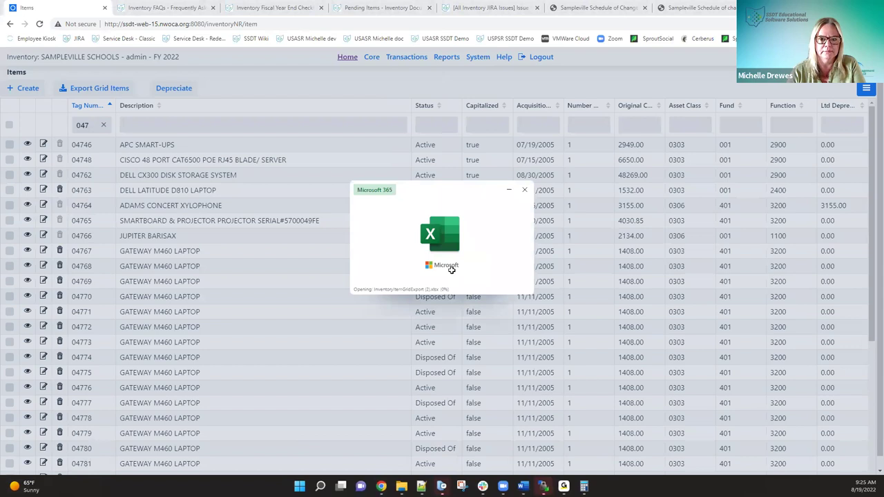
pyautogui.scroll(-10, 451, 271)
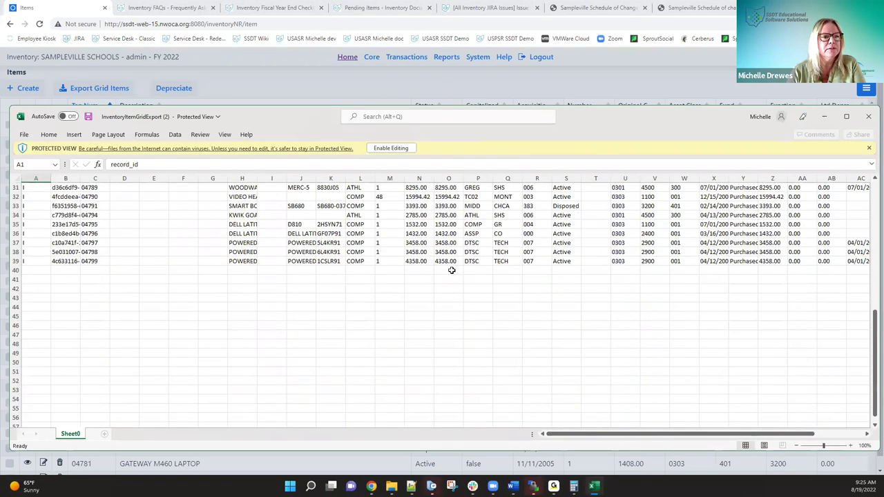
pyautogui.scroll(10, 451, 271)
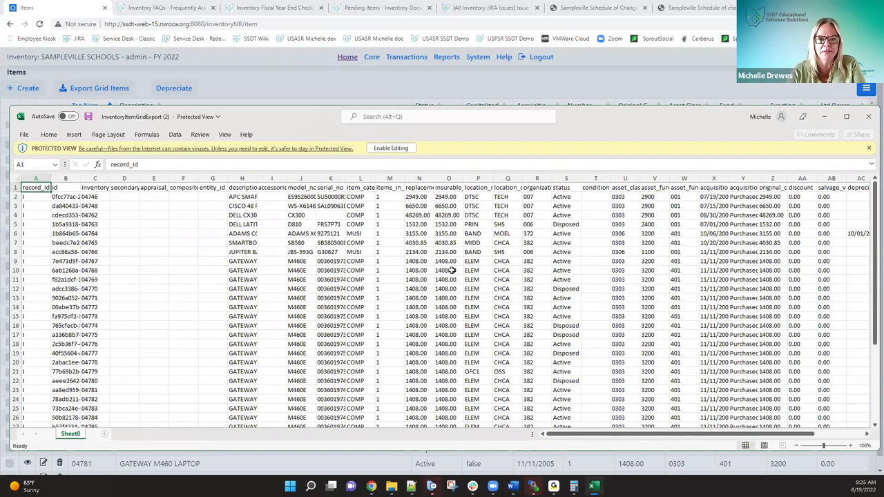
pyautogui.click(384, 148)
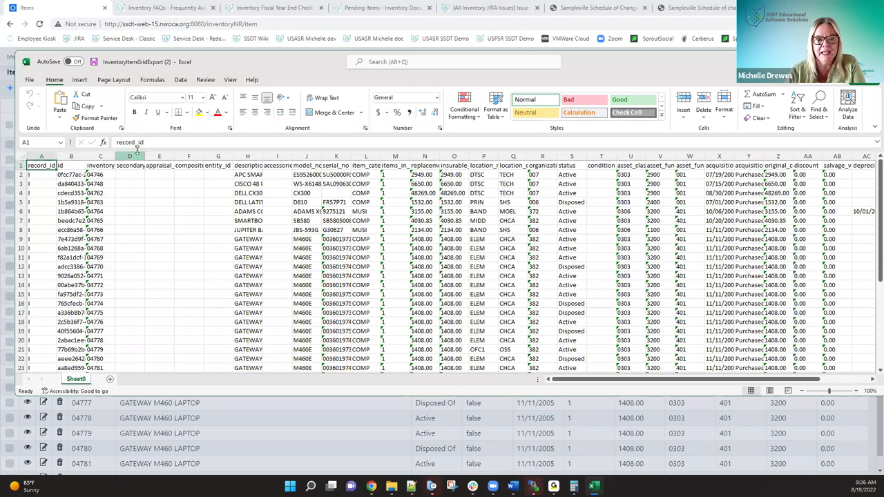
# - Highlight columns D through O of the exported sheet, and return to the Items grid with the export dialog dismissed
pyautogui.moveTo(131, 156); pyautogui.dragTo(458, 160)
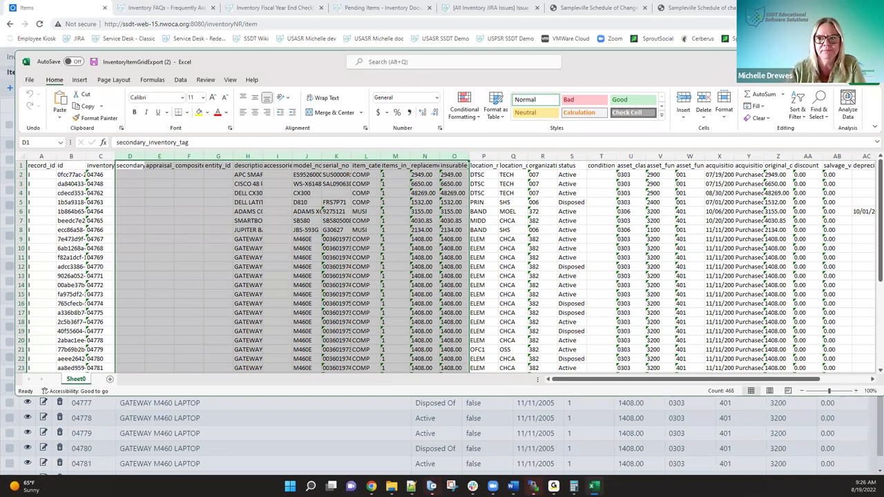
pyautogui.click(804, 61)
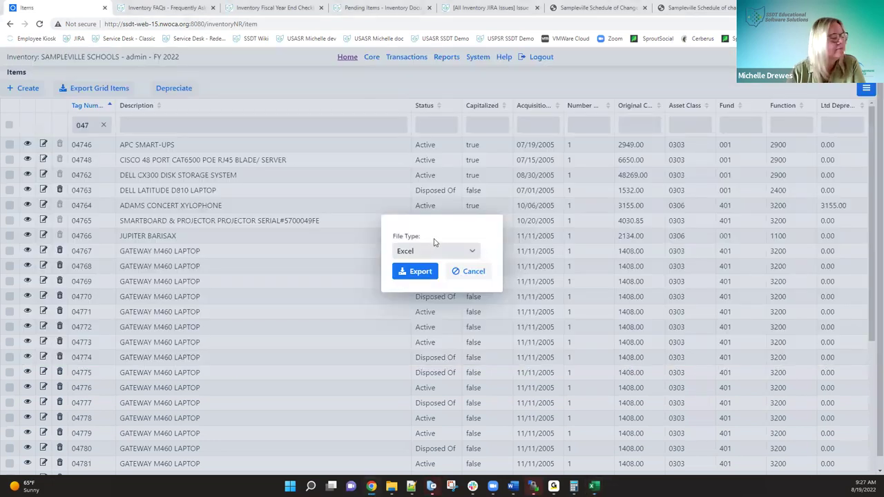
pyautogui.click(468, 274)
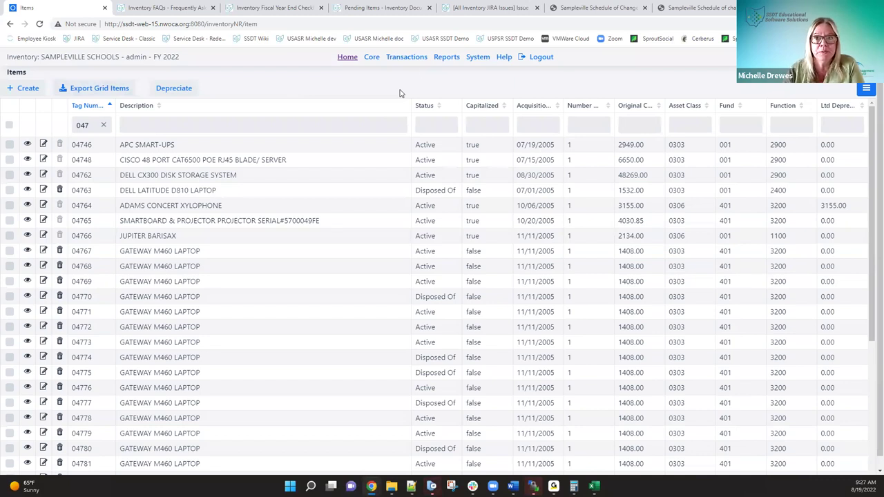
# - Open the Import/Update Items page, set the import type to Acquisition, and turn off Update Records
pyautogui.moveTo(478, 58)
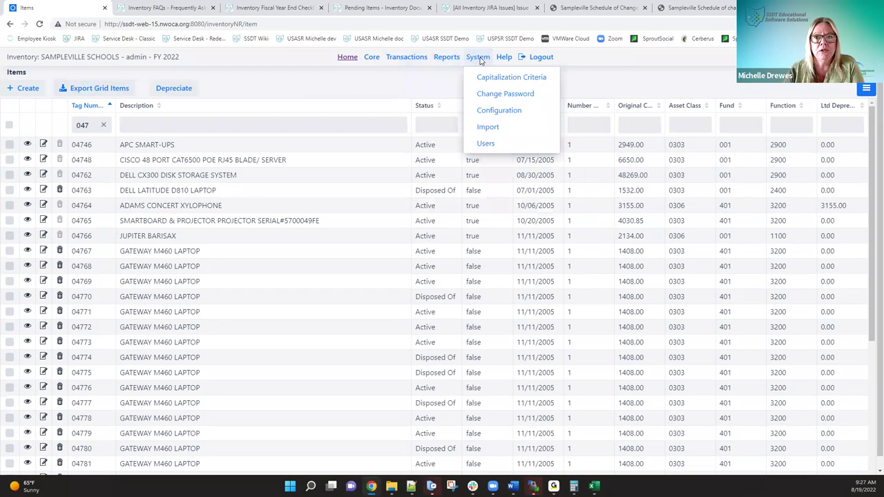
pyautogui.click(487, 128)
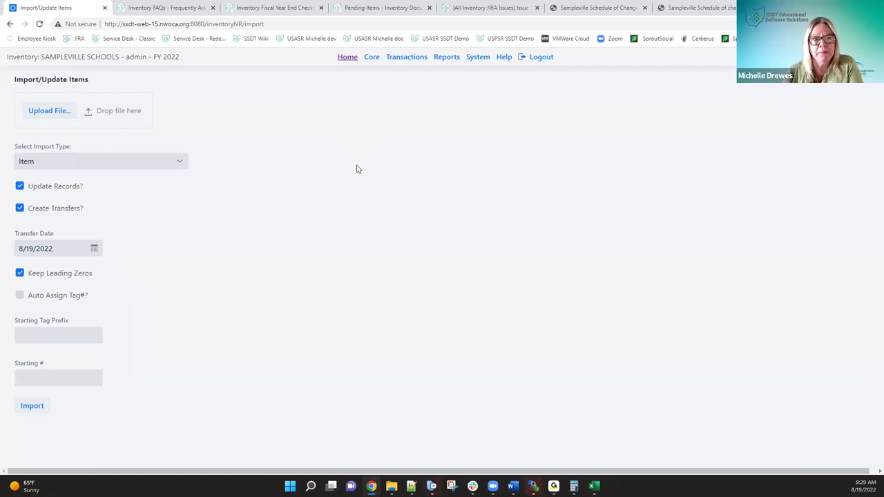
pyautogui.click(182, 166)
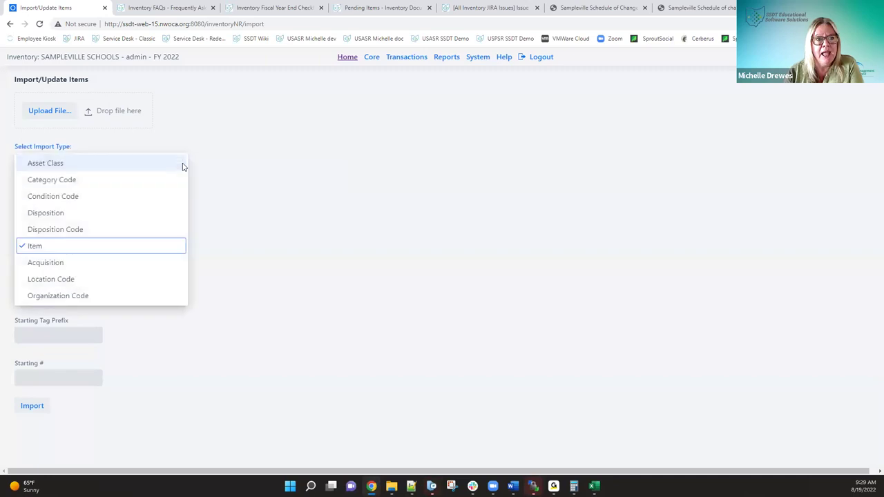
pyautogui.click(54, 264)
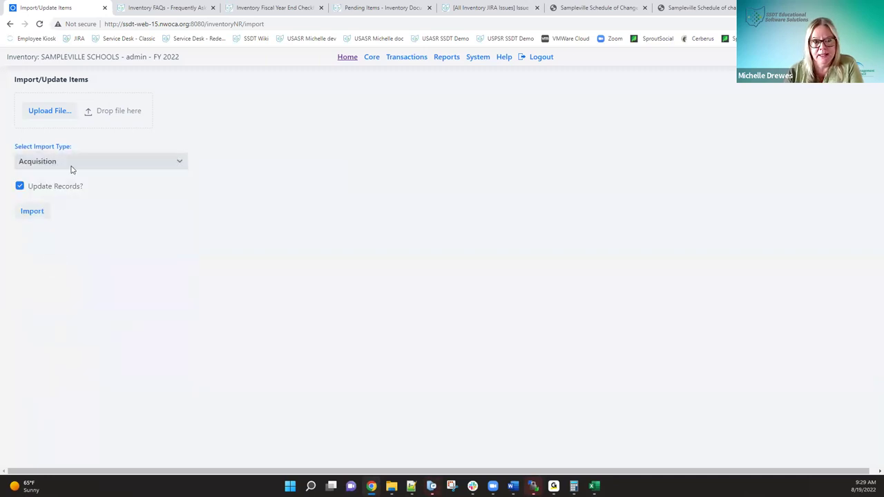
pyautogui.click(20, 186)
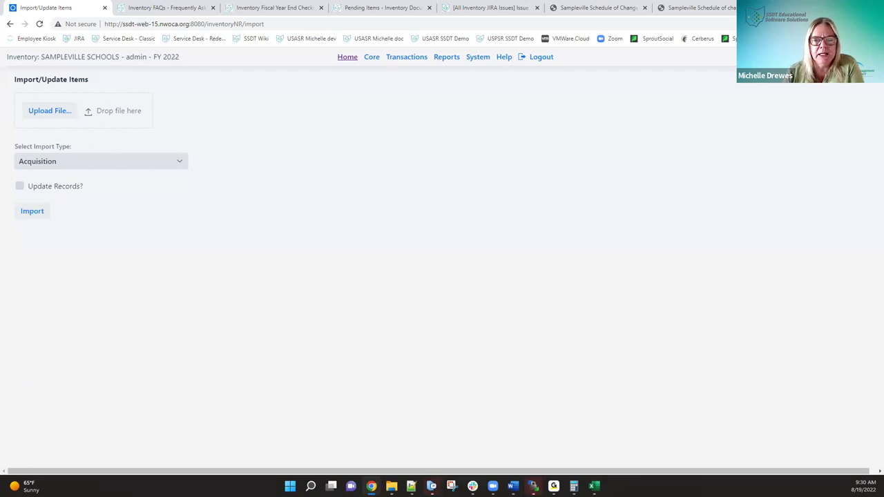
# - Switch to the Inventory wiki documentation and open the Import page of the user manual's System section
pyautogui.click(372, 56)
pyautogui.click(373, 9)
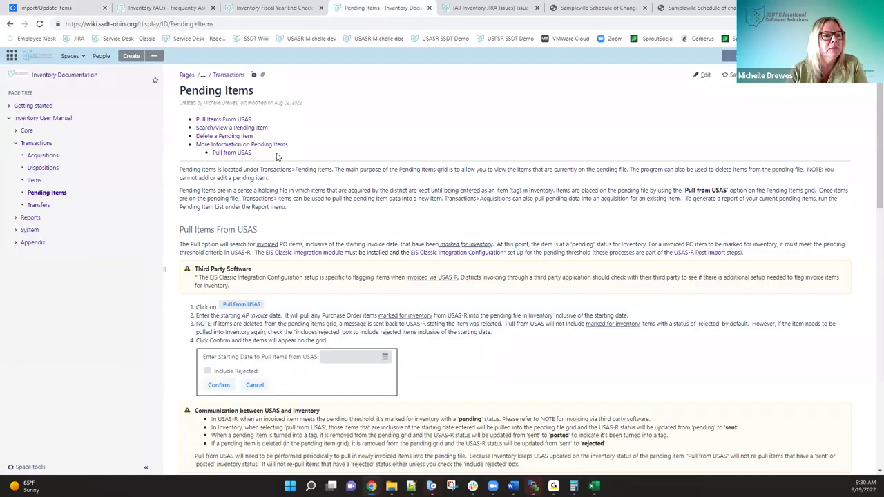
pyautogui.click(30, 231)
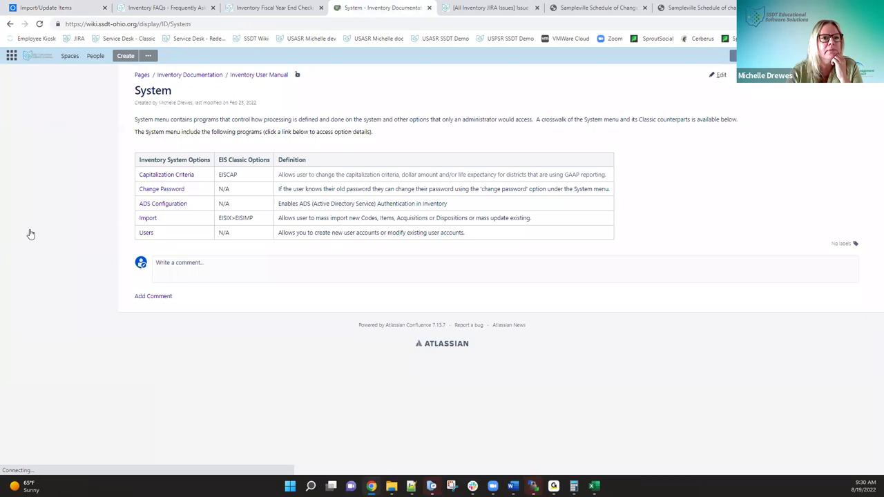
pyautogui.click(191, 220)
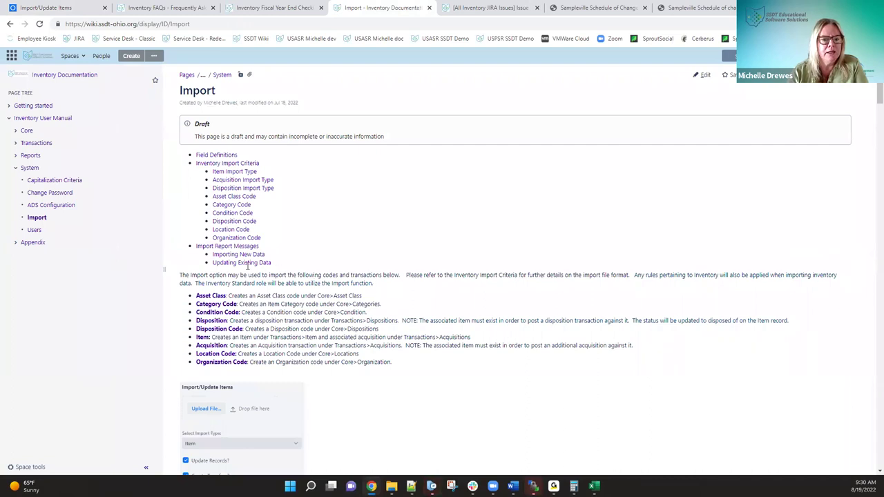
# - Examine the field definitions for the disposition, acquisition and item import types in the Import documentation
pyautogui.click(211, 322)
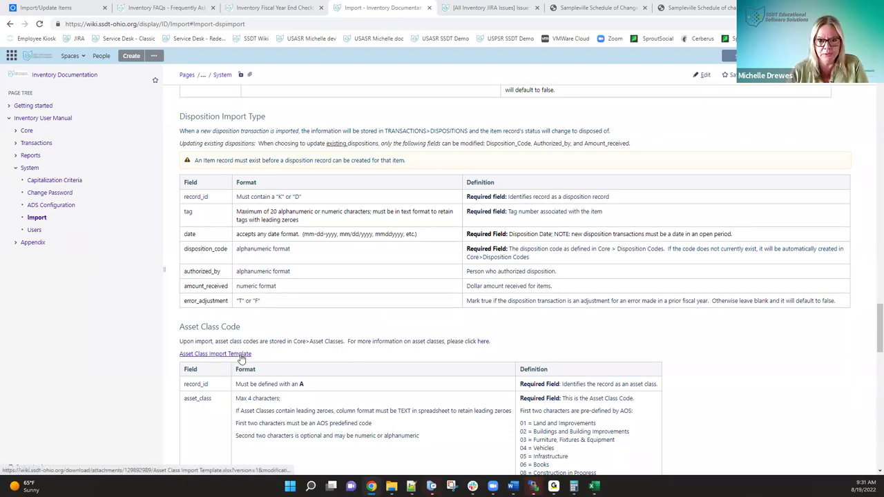
pyautogui.scroll(4, 328, 290)
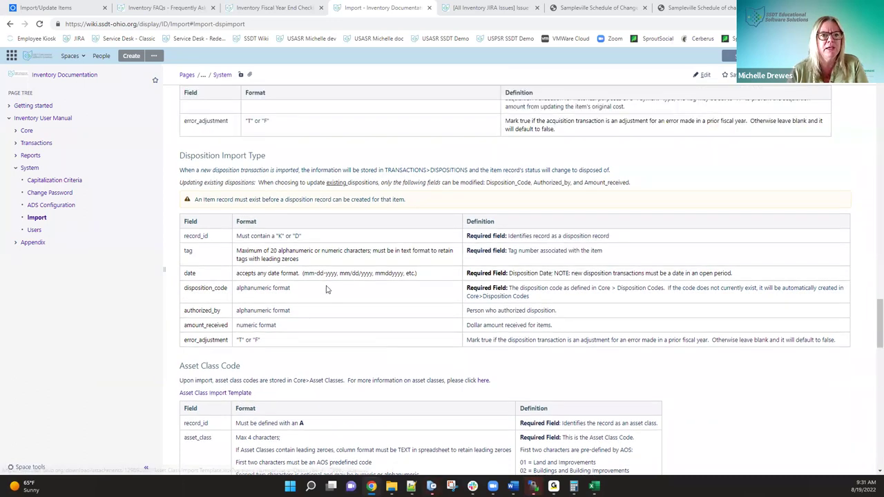
pyautogui.scroll(5, 328, 290)
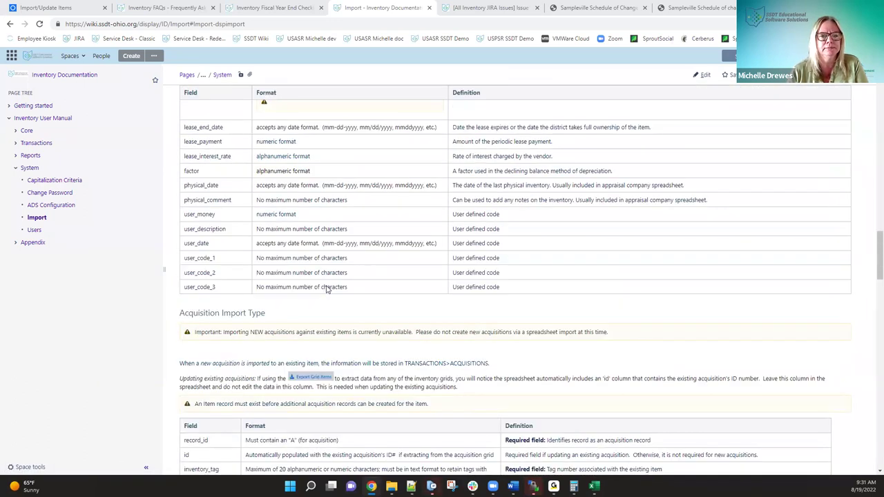
pyautogui.scroll(20, 327, 291)
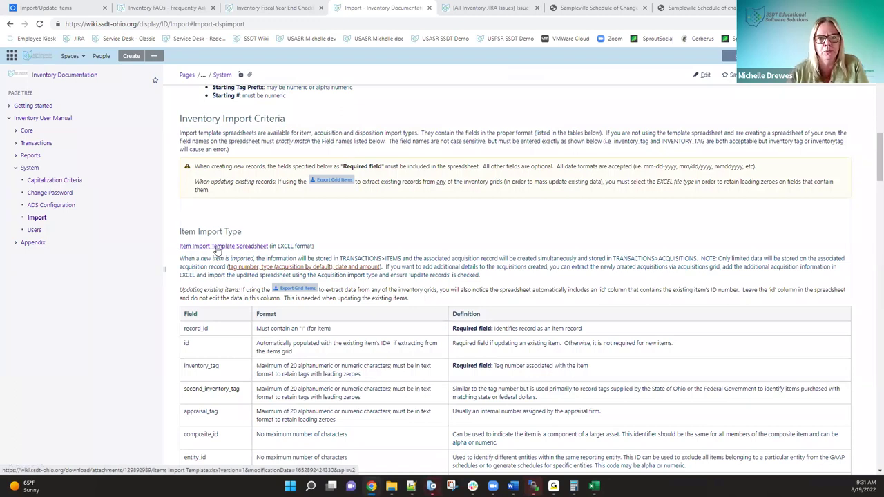
pyautogui.scroll(-10, 216, 250)
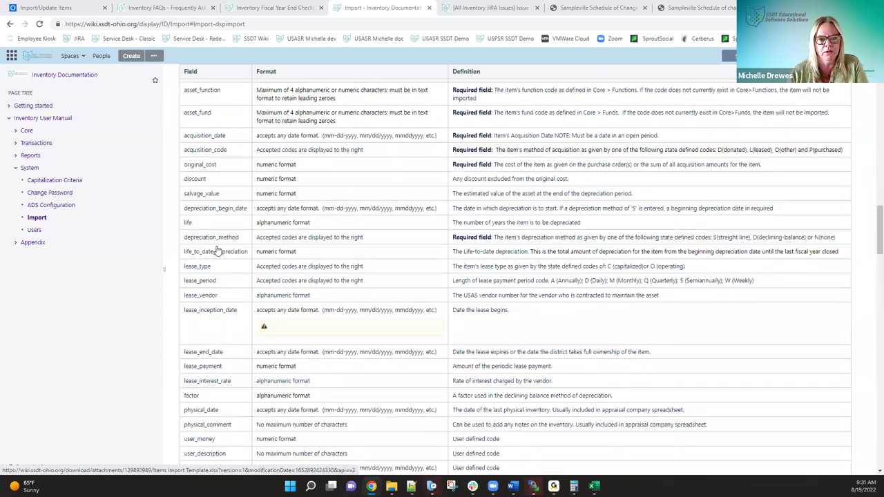
pyautogui.scroll(-10, 216, 250)
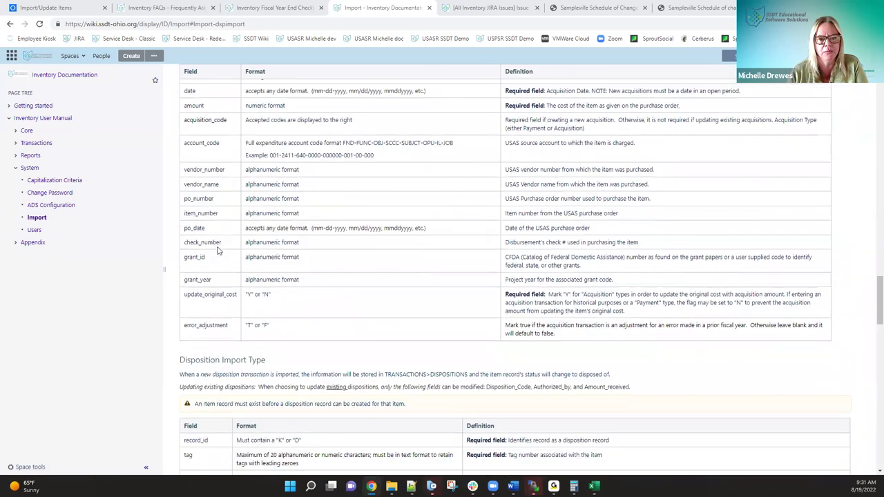
pyautogui.scroll(-3, 216, 250)
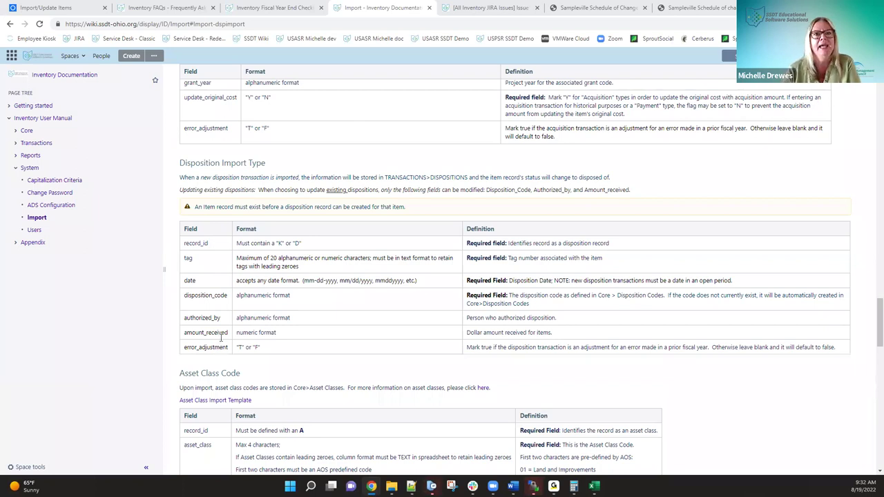
# - Return to the Import/Update Items page and set the import type to Disposition
pyautogui.click(67, 8)
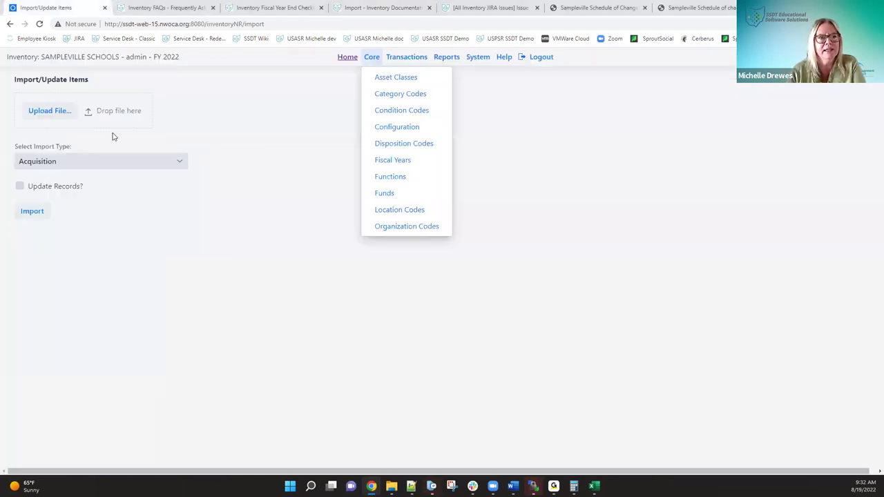
pyautogui.click(181, 163)
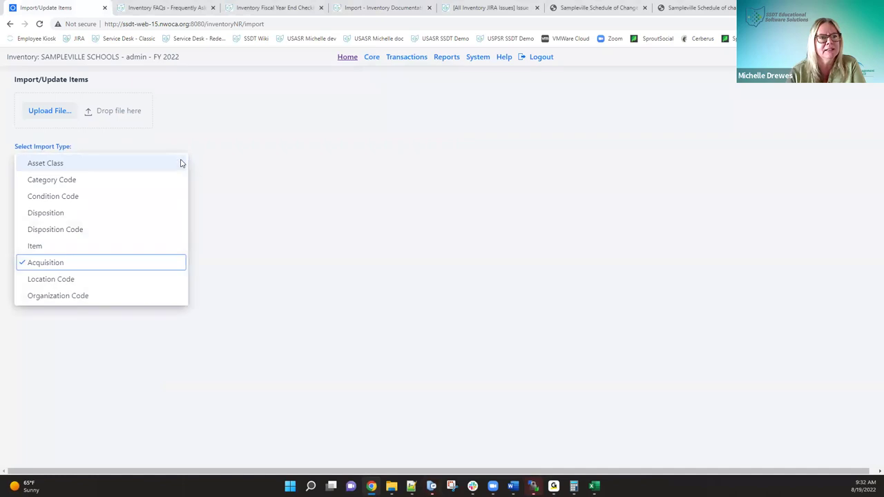
pyautogui.click(112, 216)
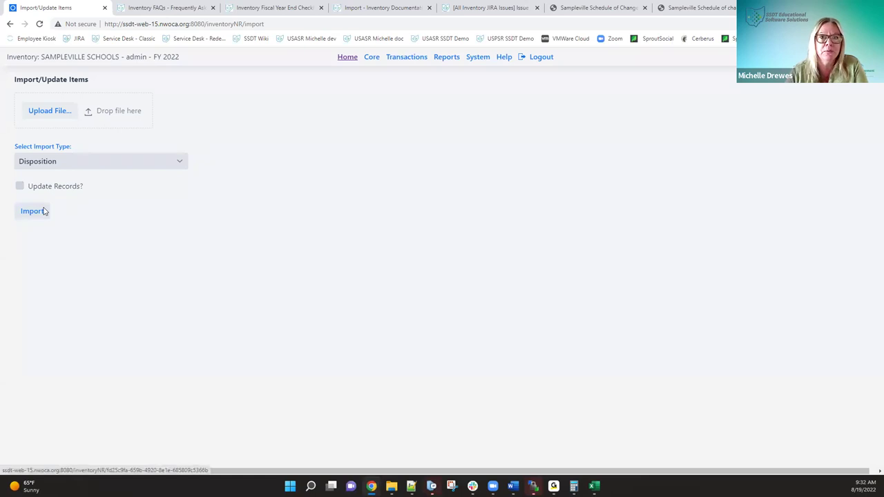
# - Open the Items grid and sort the items by acquisition date, newest first
pyautogui.moveTo(401, 61)
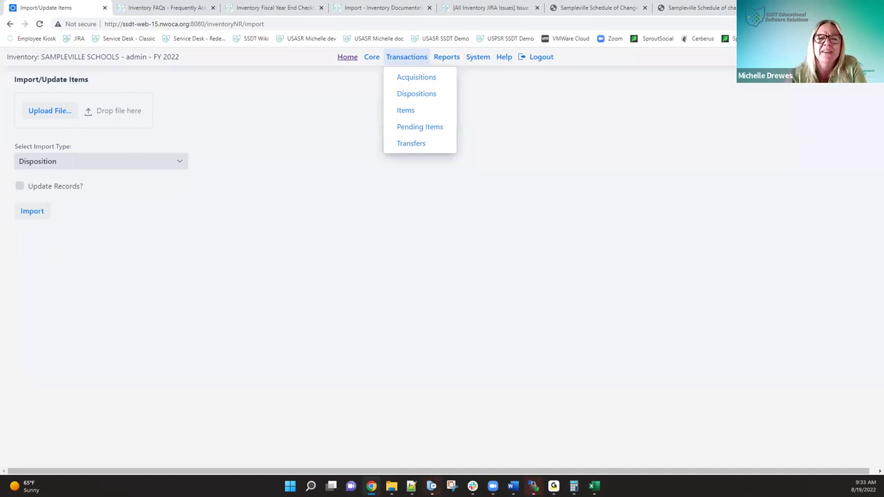
pyautogui.click(406, 111)
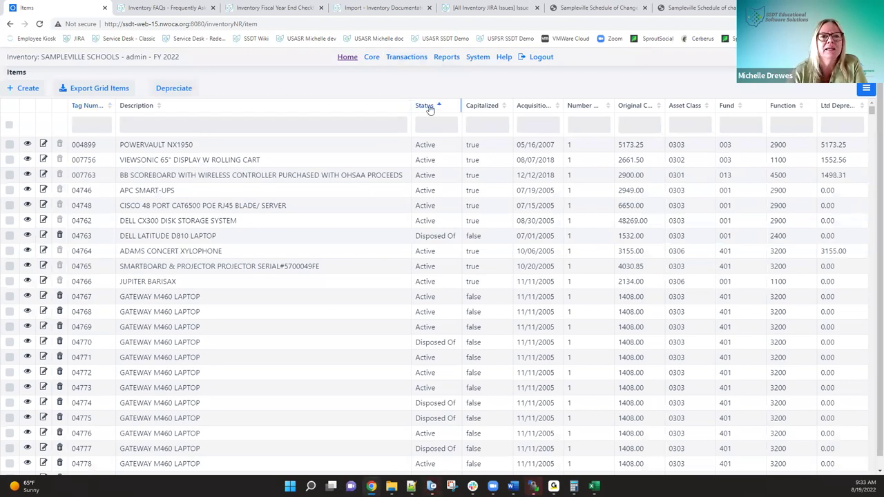
pyautogui.click(429, 108)
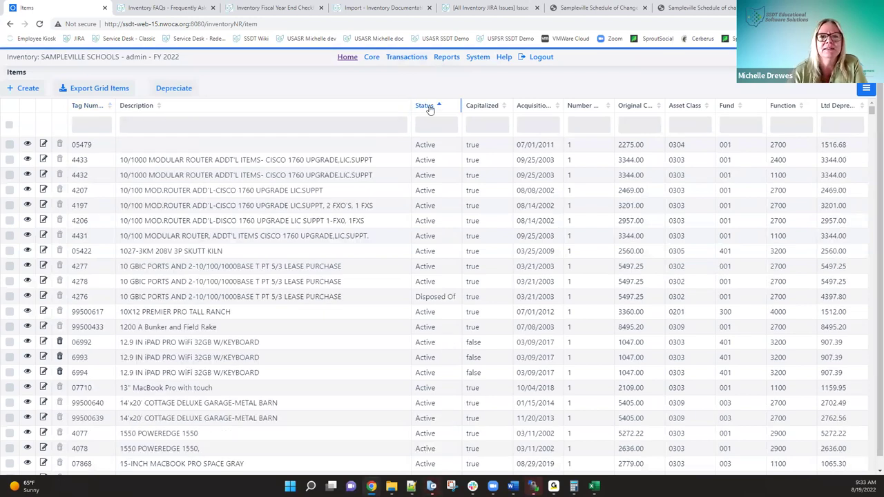
pyautogui.click(523, 107)
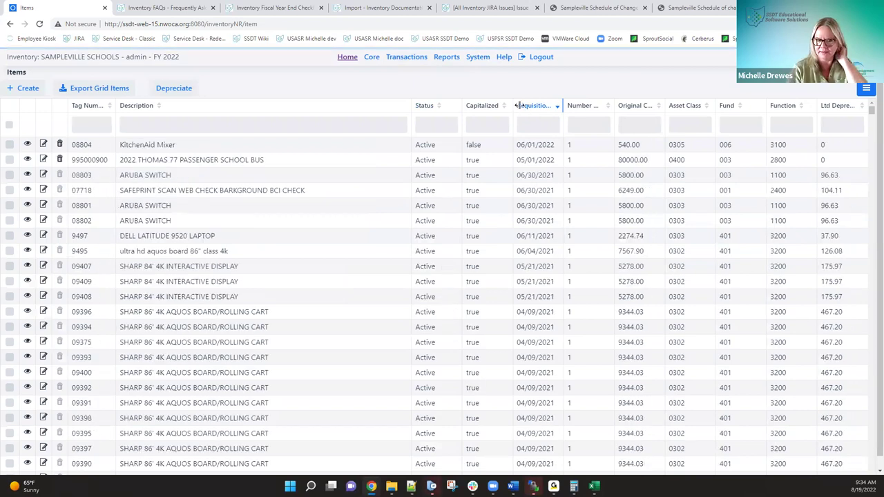
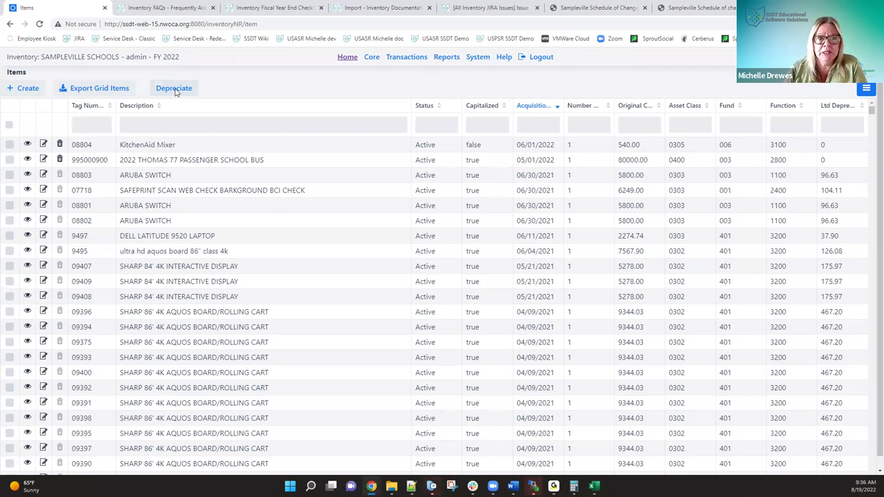
# - Try the depreciation recalculation for the ARUBA SWITCH item tagged 08803 with Projection Only turned off, and cancel without generating
pyautogui.click(10, 175)
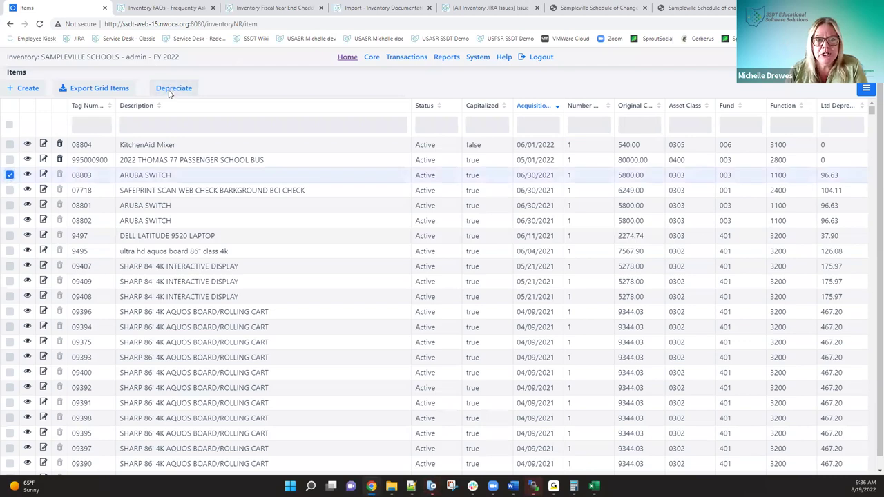
pyautogui.click(172, 89)
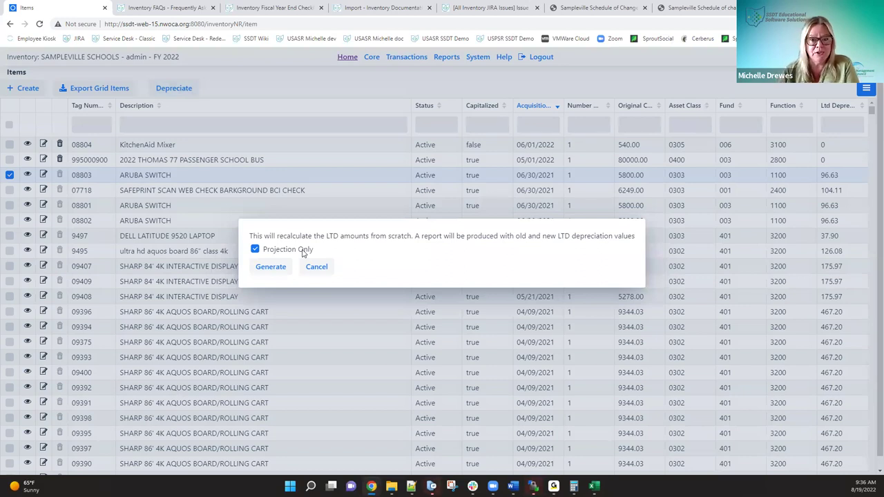
pyautogui.click(255, 250)
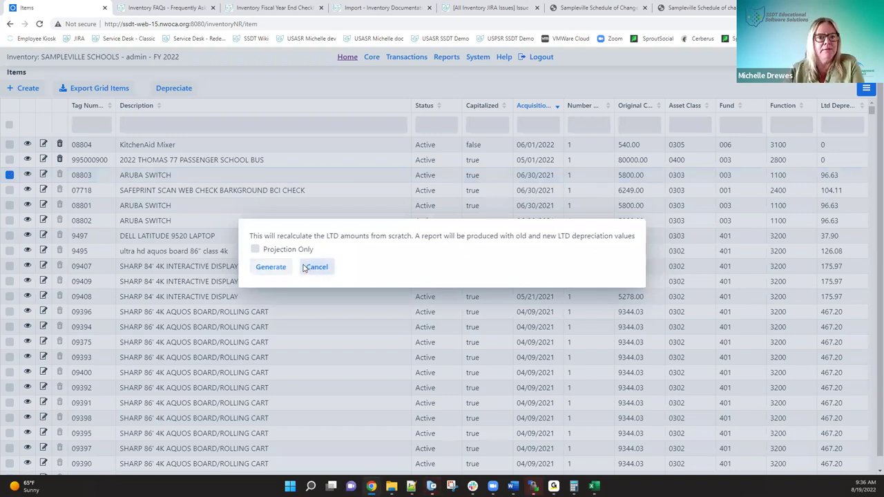
pyautogui.click(312, 268)
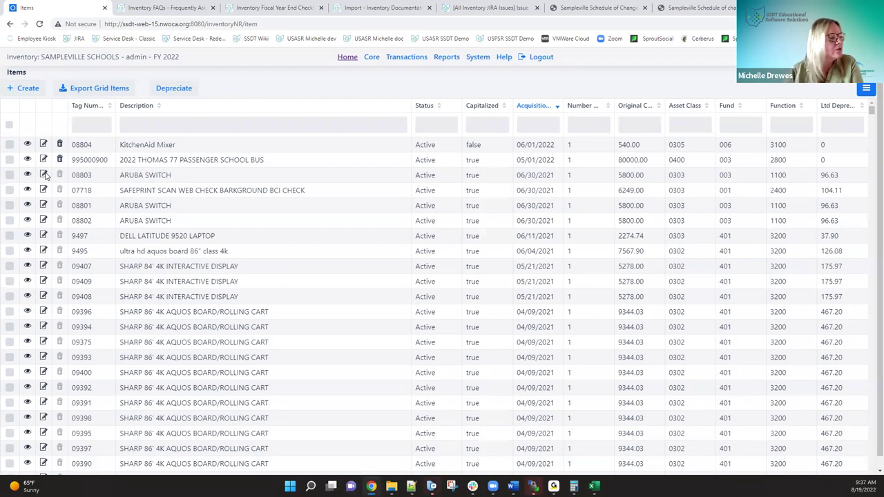
# - Filter the Items grid to tag number 995008226 and open that item for editing at its depreciation details
pyautogui.click(87, 124)
pyautogui.write('99')
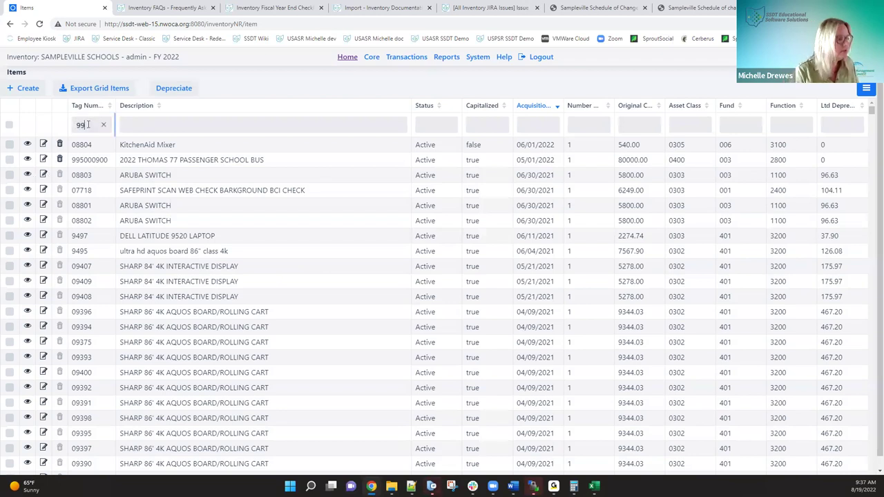
pyautogui.write('500822')
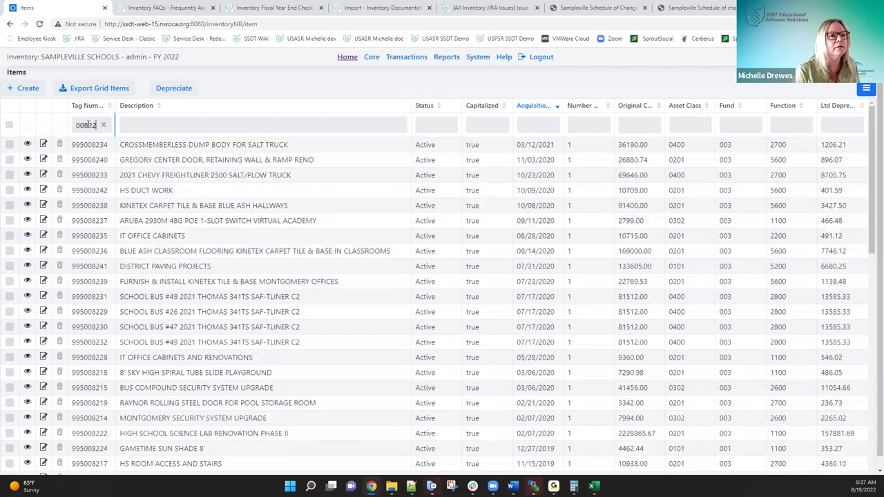
pyautogui.write('6')
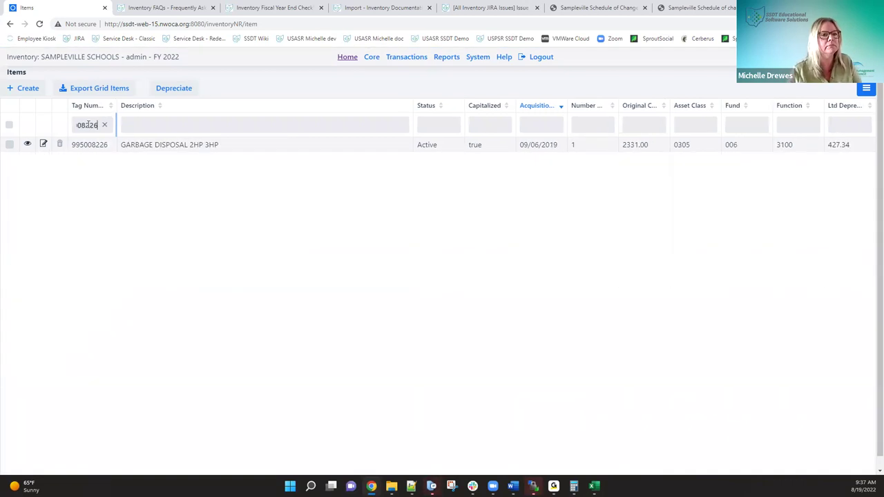
pyautogui.click(43, 144)
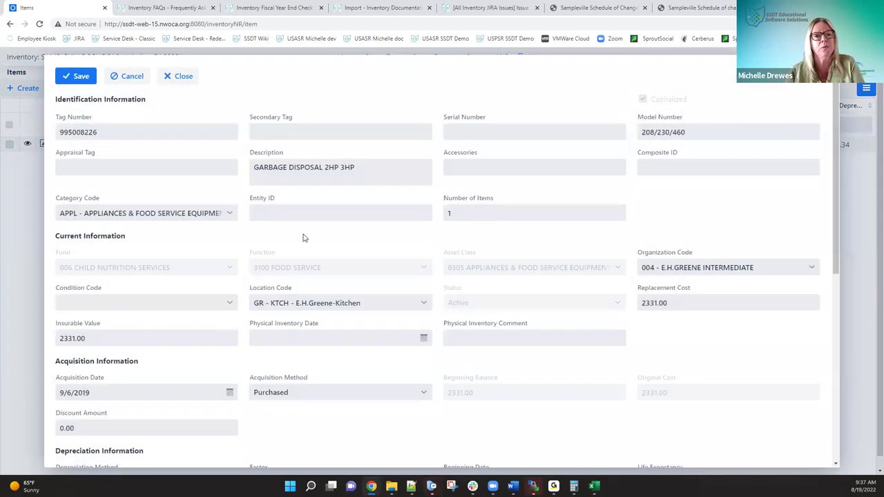
pyautogui.scroll(-2, 302, 237)
pyautogui.scroll(-5, 302, 237)
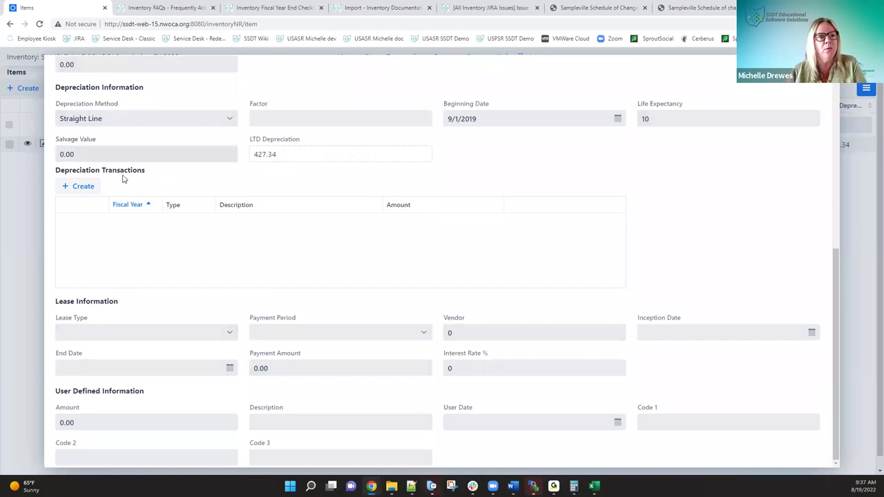
# - Add a depreciation adjustment transaction with the description PER AUDITORS REQUEST and an amount of 500
pyautogui.click(84, 185)
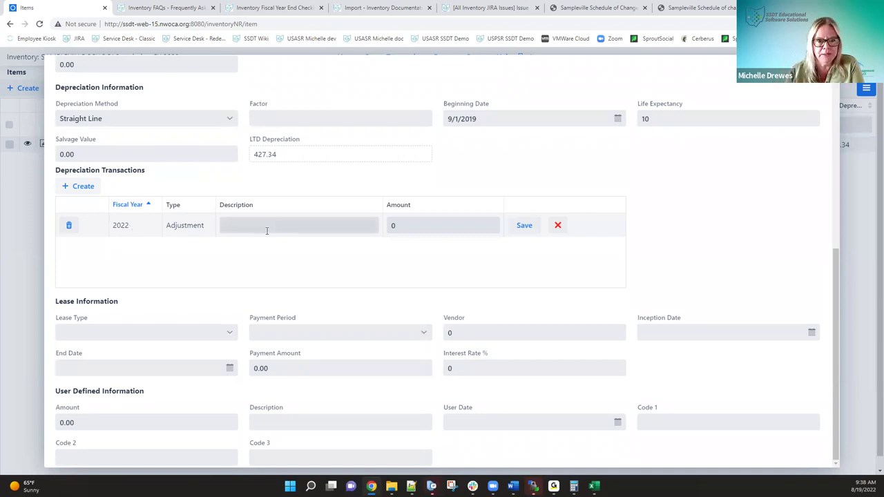
pyautogui.click(235, 225)
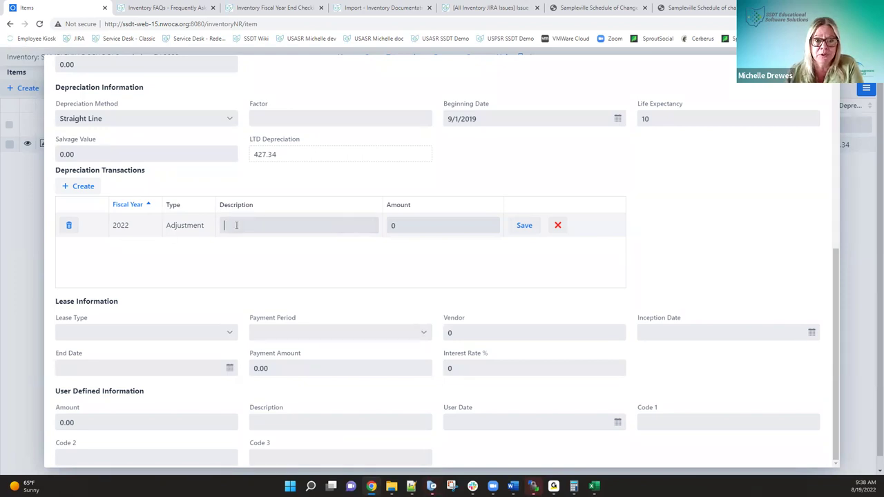
pyautogui.write('PER AUDITOR')
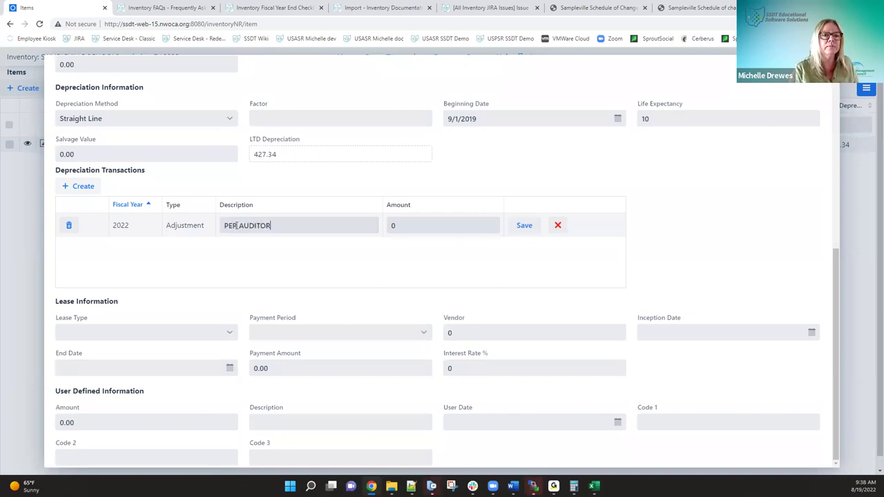
pyautogui.write('S REQUEST')
pyautogui.press('Tab')
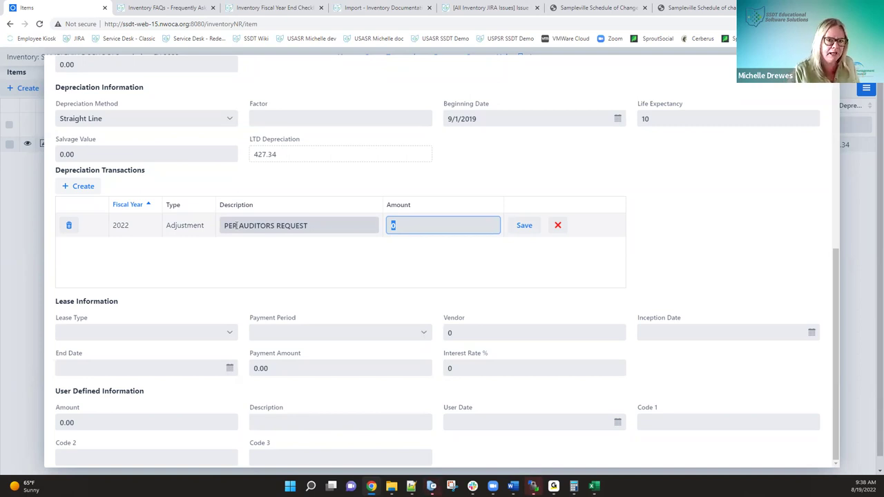
pyautogui.write('500')
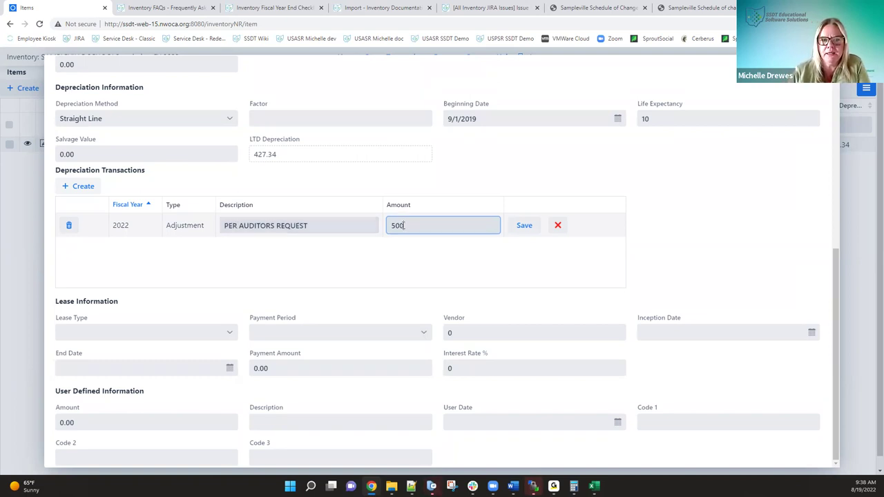
pyautogui.click(524, 226)
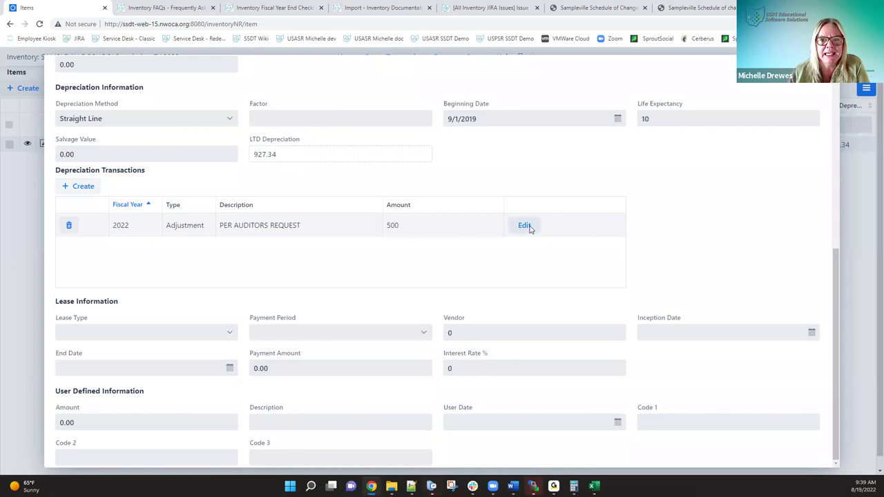
# - Set the depreciation adjustment's amount to 250, and delete the adjustment transaction from the item
pyautogui.click(524, 226)
pyautogui.moveTo(418, 226); pyautogui.dragTo(395, 226)
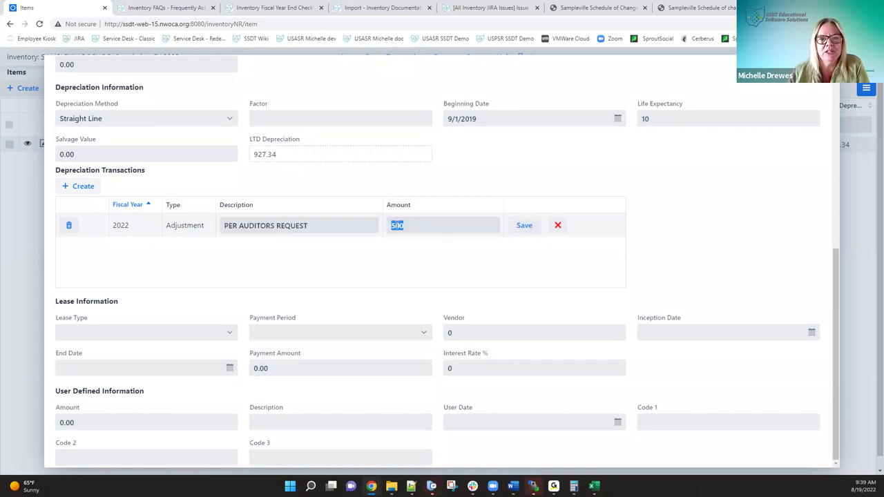
pyautogui.write('250')
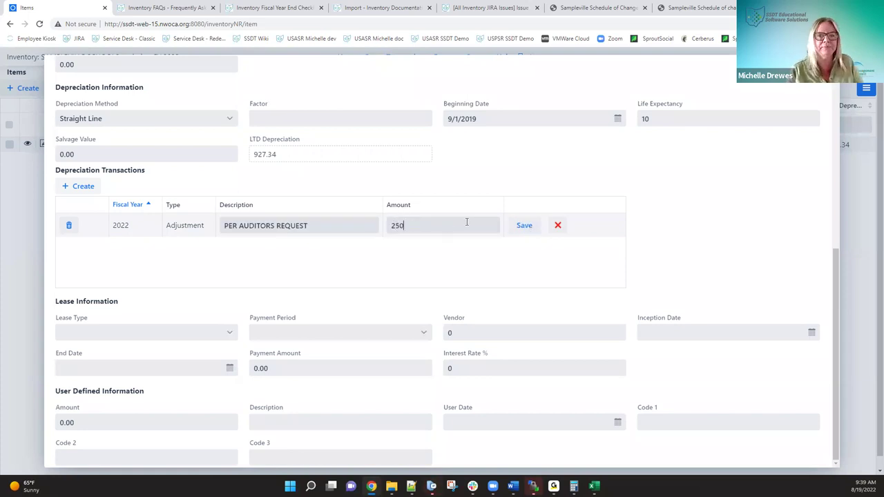
pyautogui.click(525, 226)
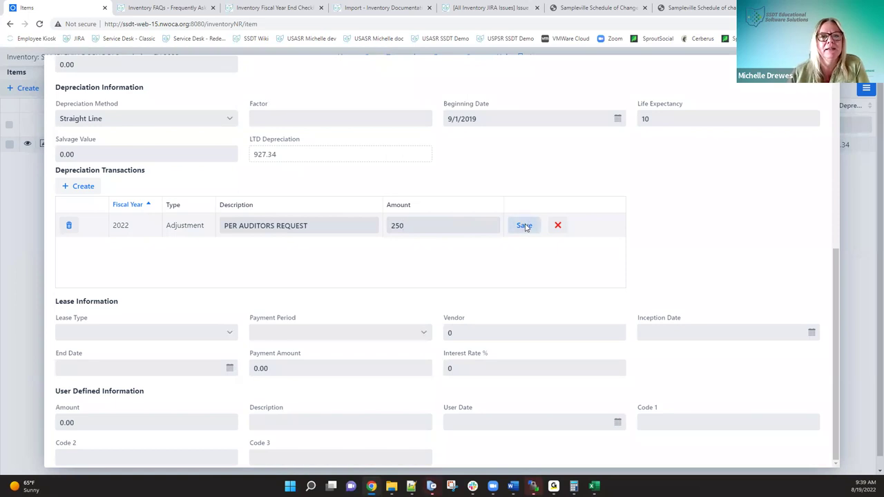
pyautogui.click(69, 226)
pyautogui.click(408, 287)
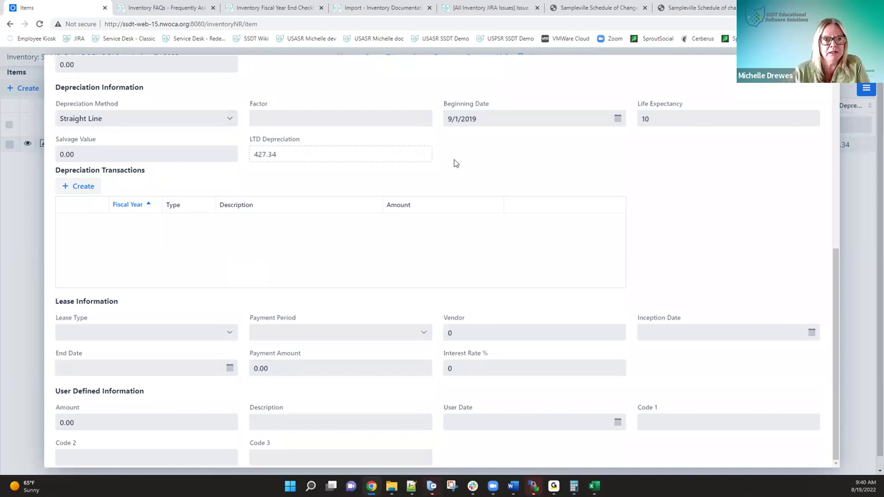
# - Close the garbage disposal item without saving and open the Import/Update Items page
pyautogui.scroll(5, 423, 111)
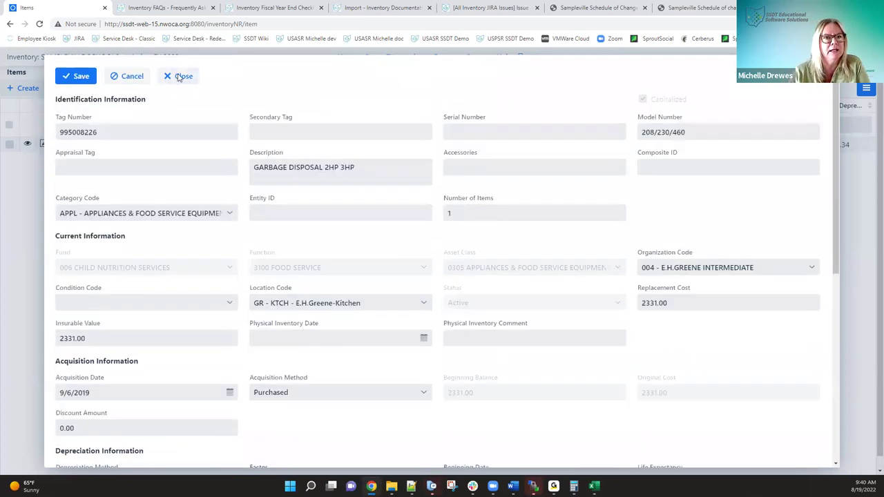
pyautogui.click(179, 77)
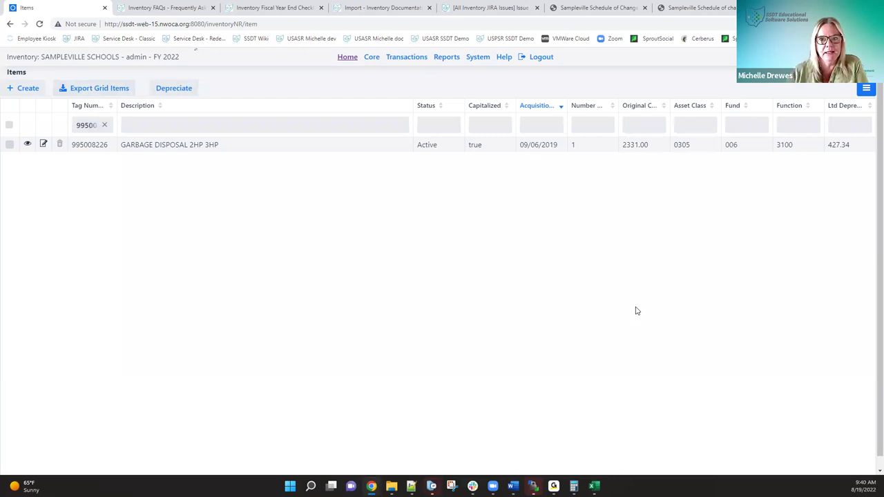
pyautogui.click(485, 58)
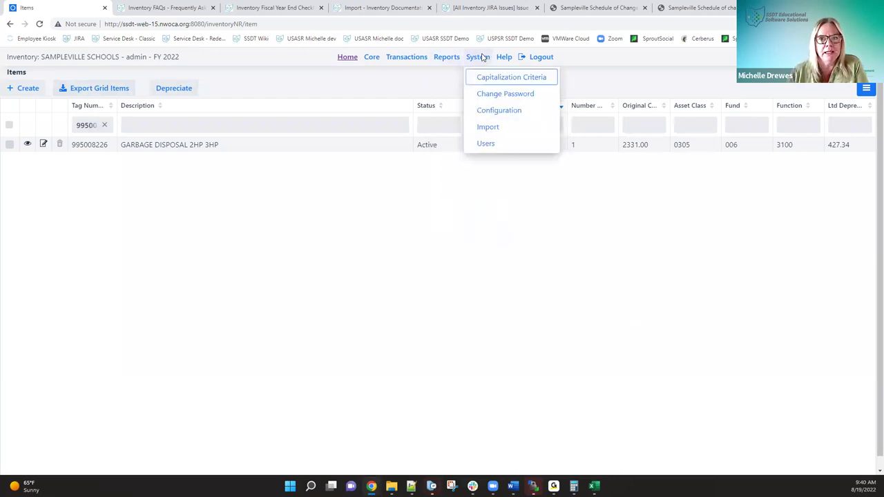
pyautogui.click(487, 127)
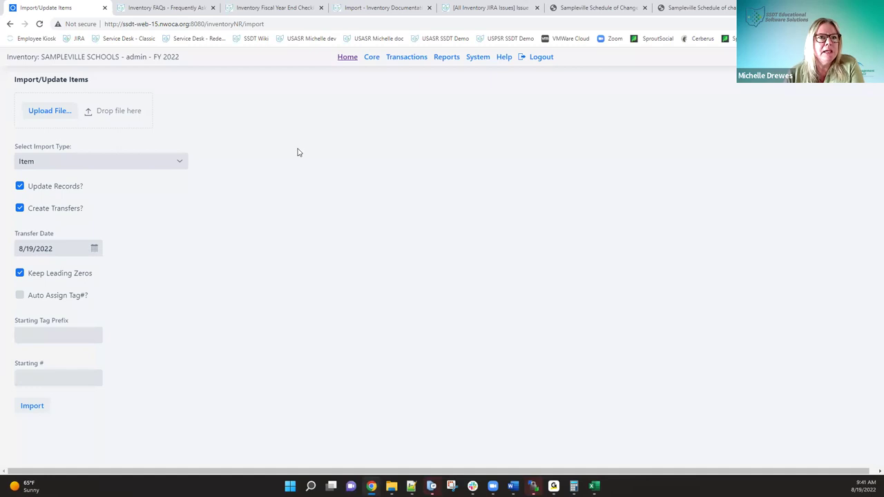
# - Switch to the Inventory FAQs wiki page and review the Items section's questions on mass updates and LTD changes
pyautogui.click(159, 8)
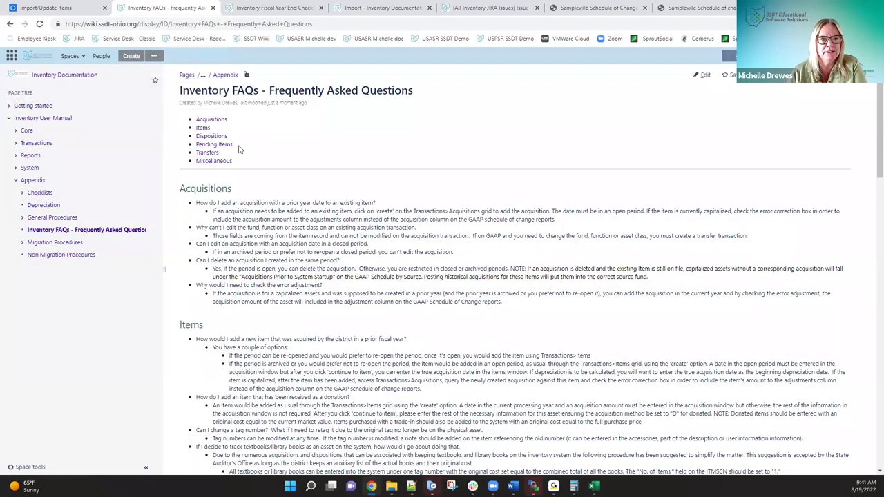
pyautogui.click(203, 129)
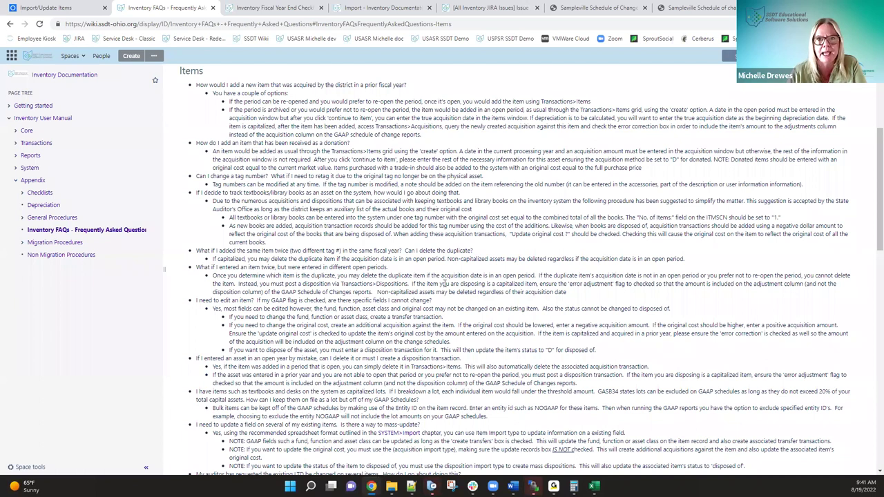
pyautogui.scroll(-3, 445, 284)
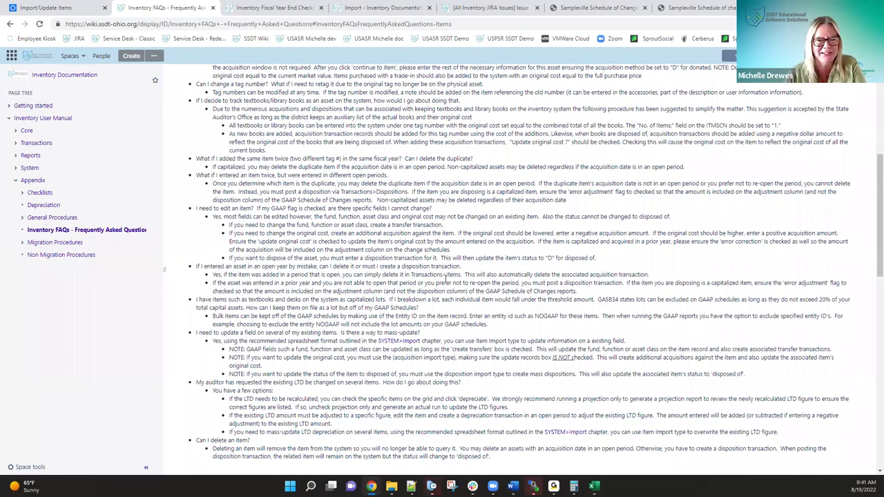
pyautogui.scroll(11, 474, 258)
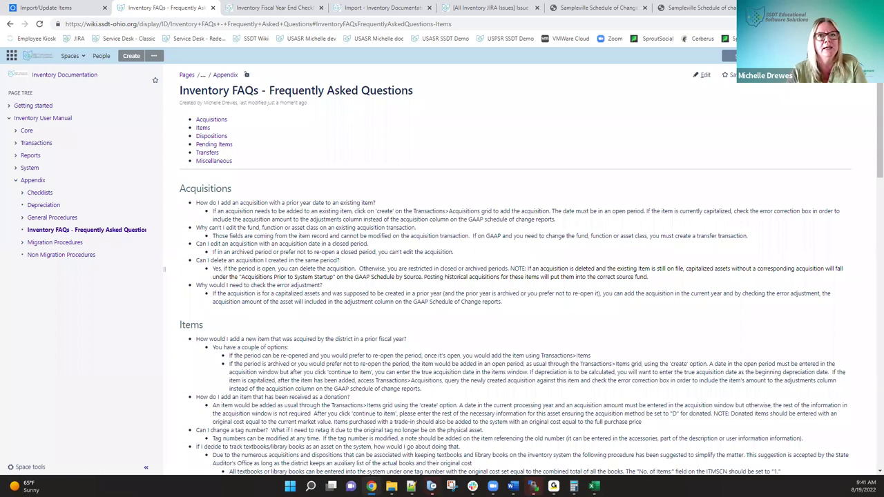
# - Return to the inventory application and open the Acquisitions transactions grid
pyautogui.click(35, 9)
pyautogui.click(395, 63)
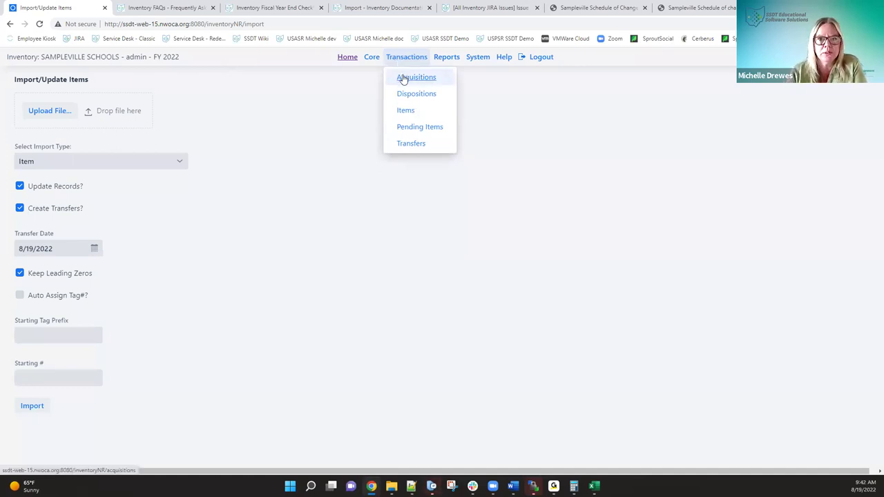
pyautogui.click(404, 79)
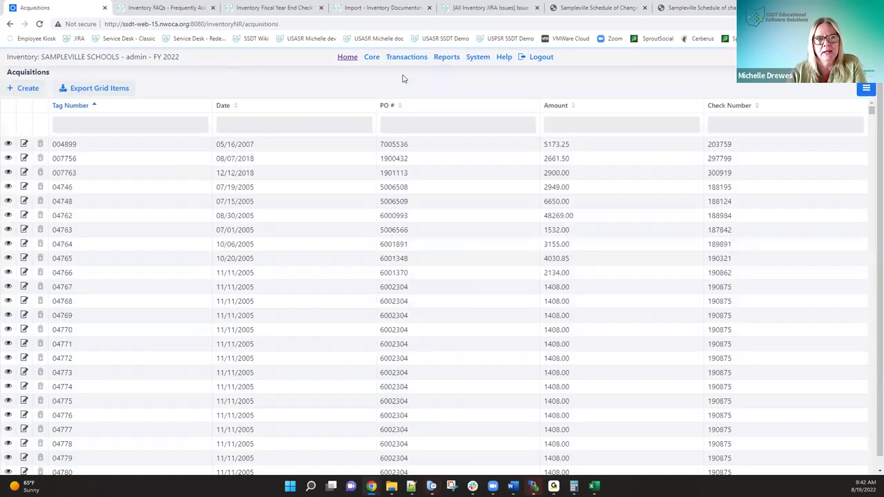
# - Start a new acquisition, toggle its Error Correction option on and off, and close the form without creating it
pyautogui.click(28, 88)
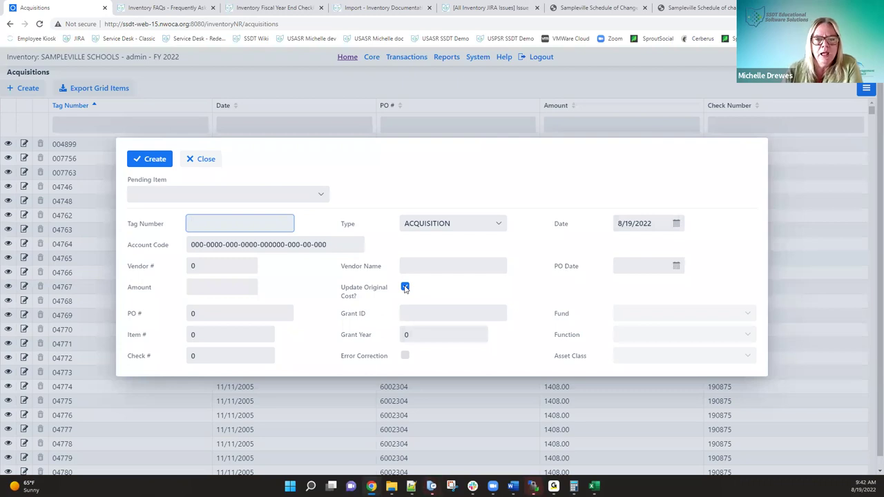
pyautogui.click(344, 361)
pyautogui.moveTo(343, 361); pyautogui.dragTo(399, 360)
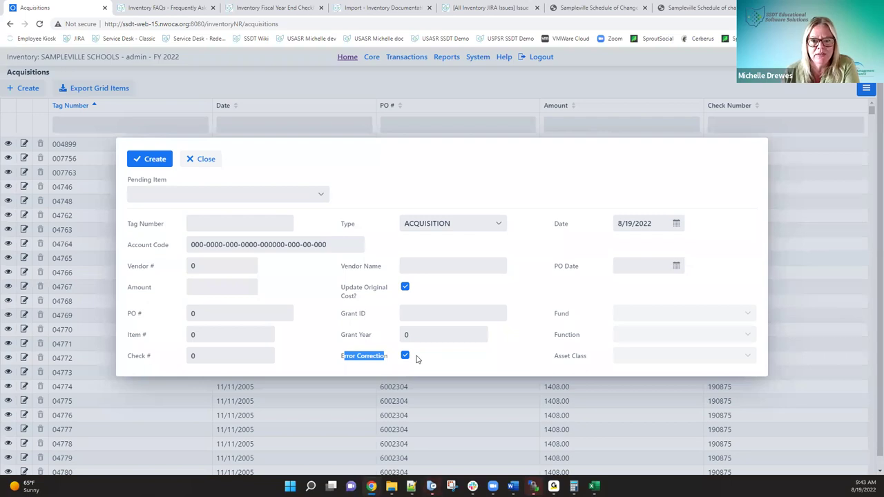
pyautogui.click(406, 357)
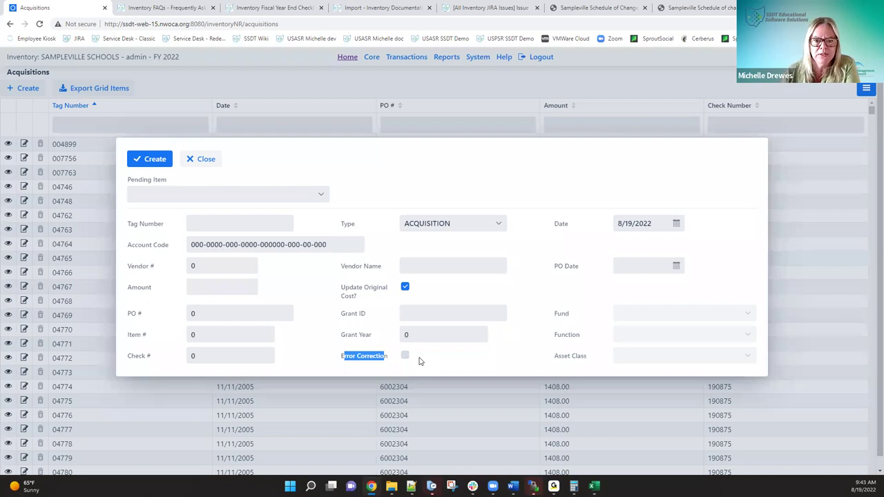
pyautogui.click(391, 363)
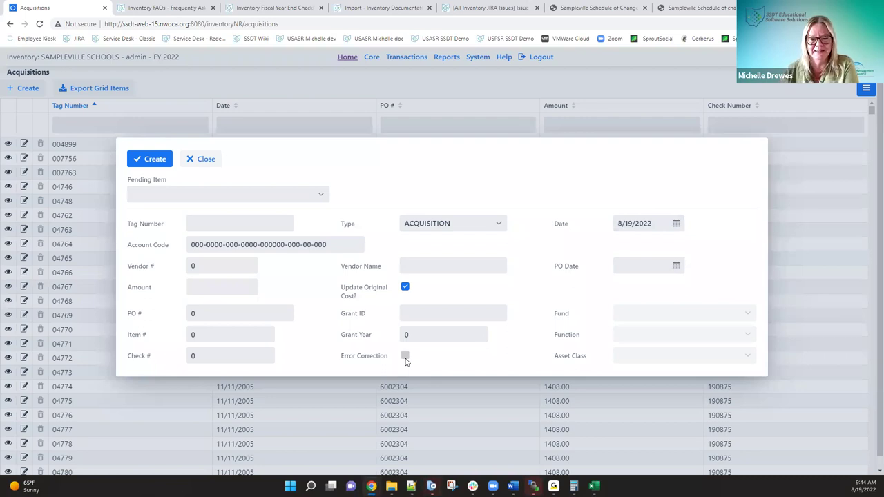
pyautogui.click(206, 159)
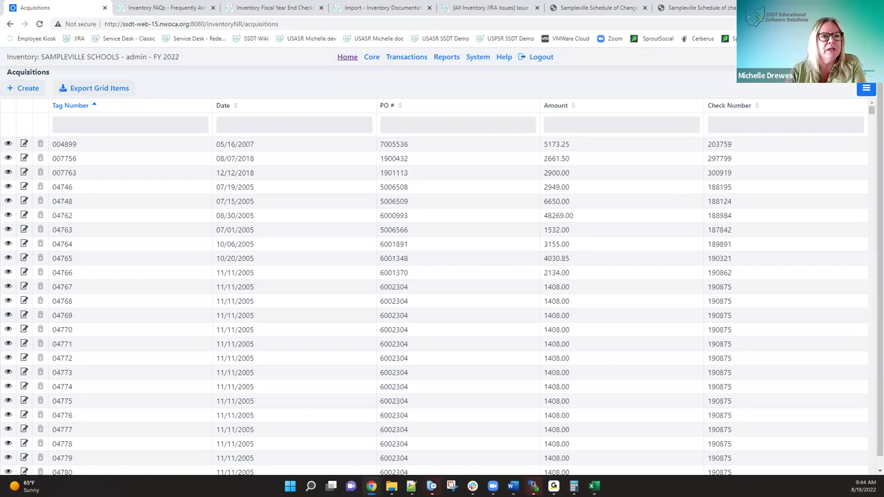
# - Open the acquisition for tag 004899 in edit mode, close it without saving, and sort the acquisitions by newest date first
pyautogui.click(24, 144)
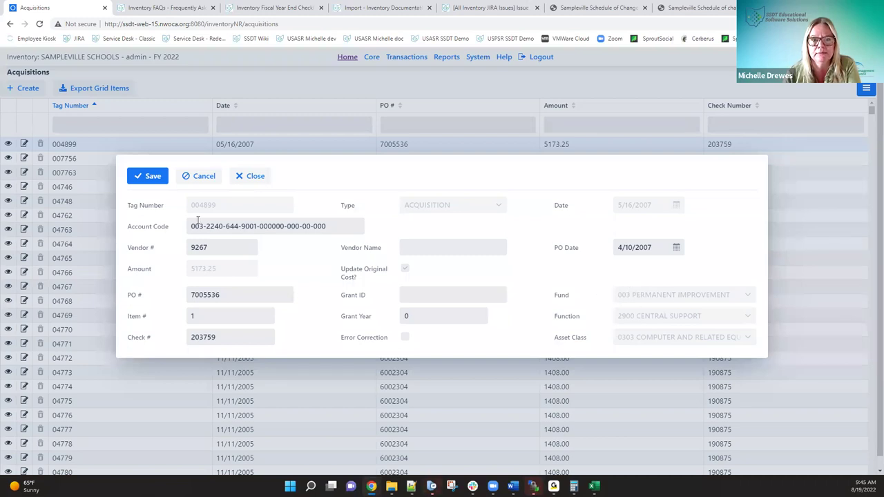
pyautogui.click(250, 176)
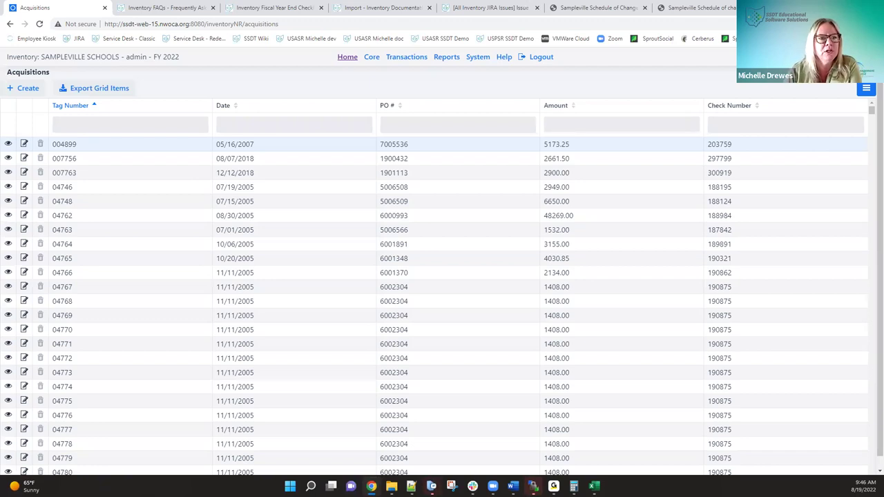
pyautogui.click(229, 111)
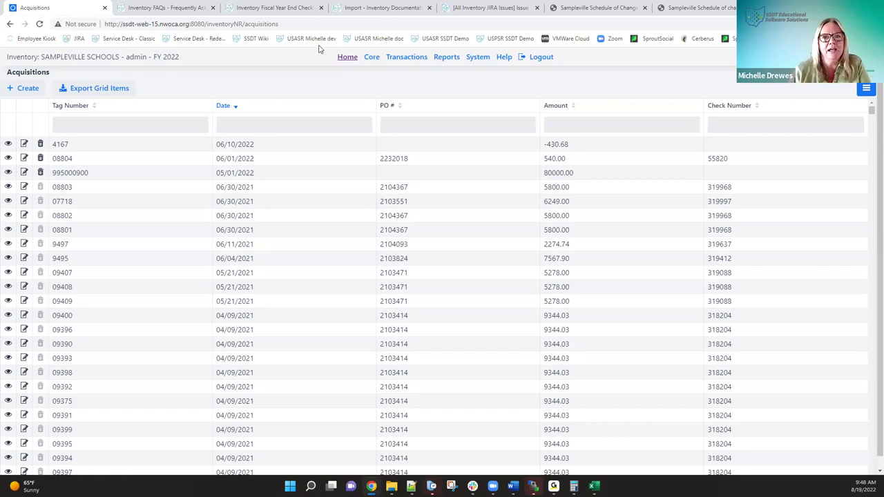
# - View the Dispositions grid, and open the Pull From USAS prompt on the Pending Items page
pyautogui.click(399, 58)
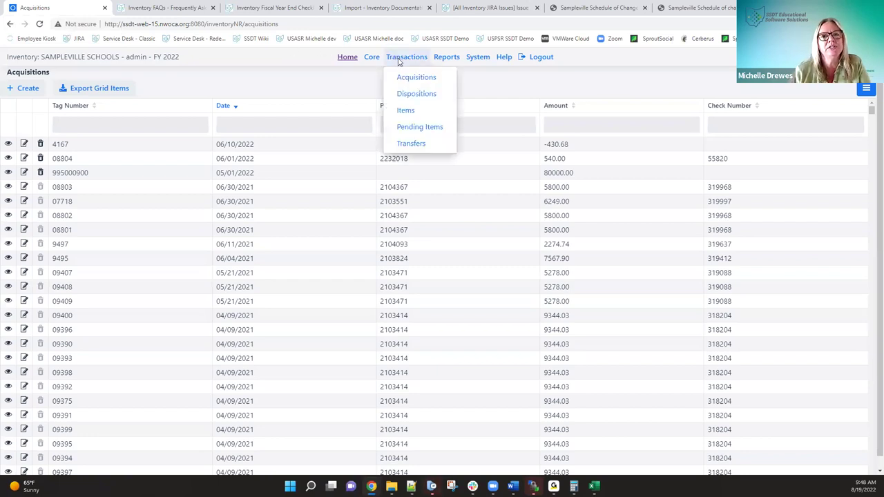
pyautogui.click(410, 94)
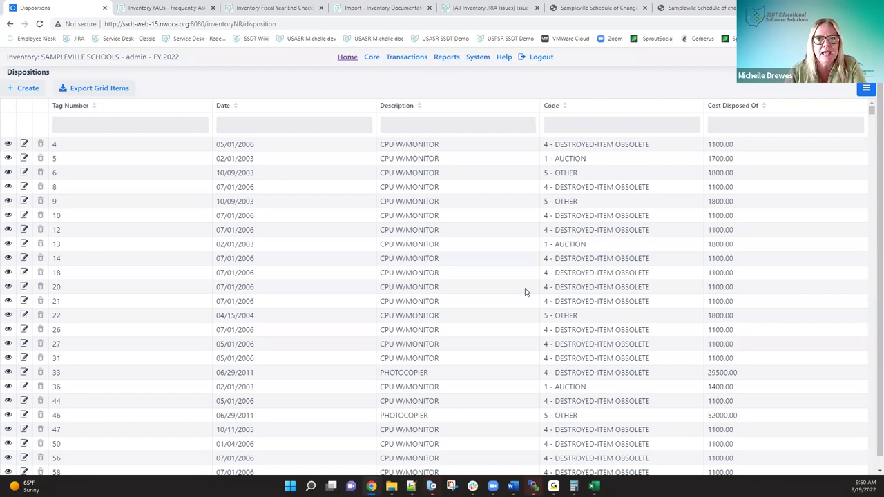
pyautogui.click(409, 58)
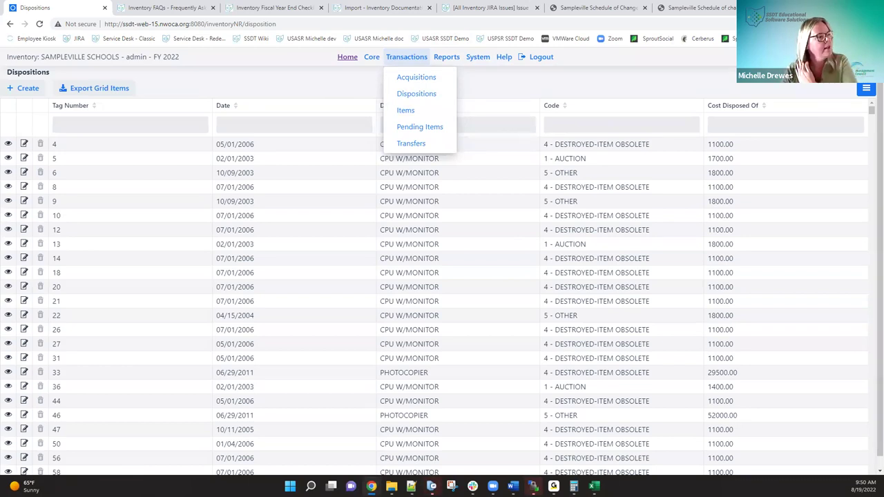
pyautogui.click(409, 128)
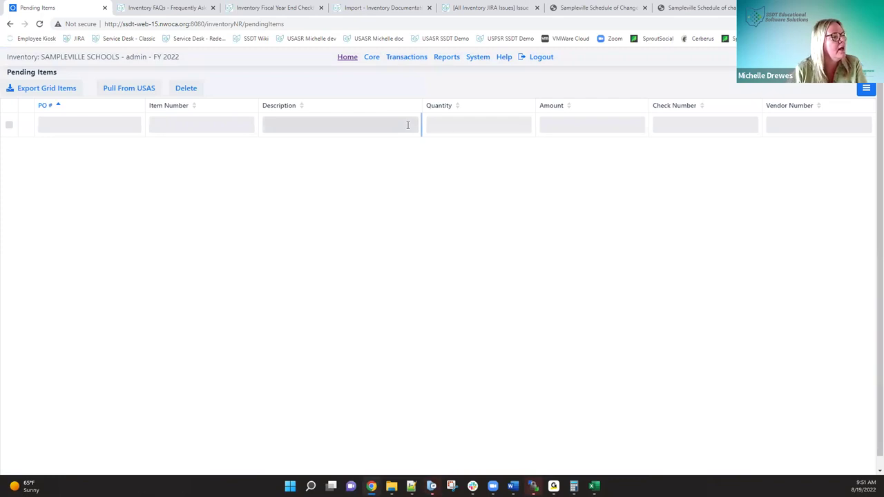
pyautogui.click(138, 94)
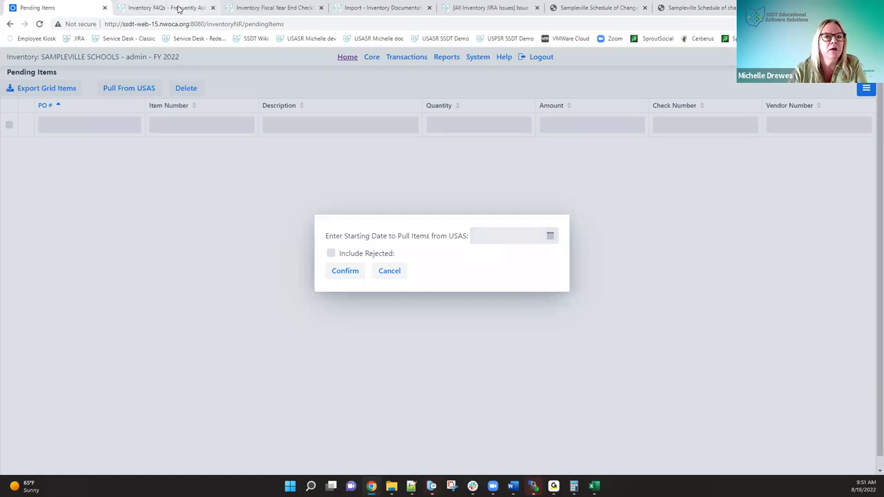
# - Switch to the Inventory FAQs wiki page and highlight the Pending Items answer on how USAS and Inventory communicate
pyautogui.click(178, 8)
pyautogui.scroll(-15, 304, 234)
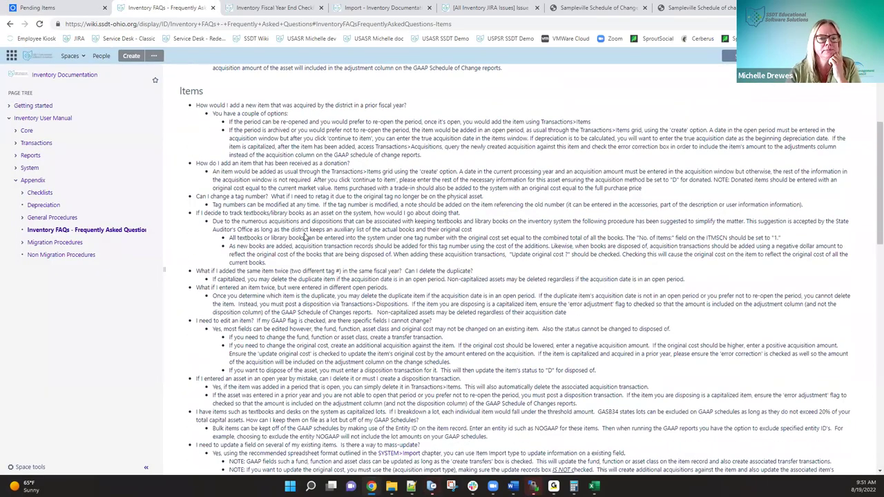
pyautogui.scroll(-5, 304, 236)
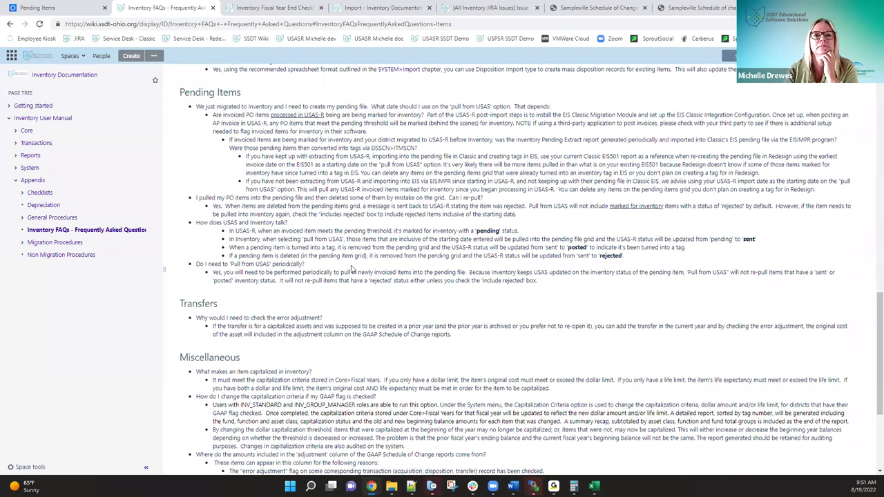
pyautogui.moveTo(195, 223); pyautogui.dragTo(691, 257)
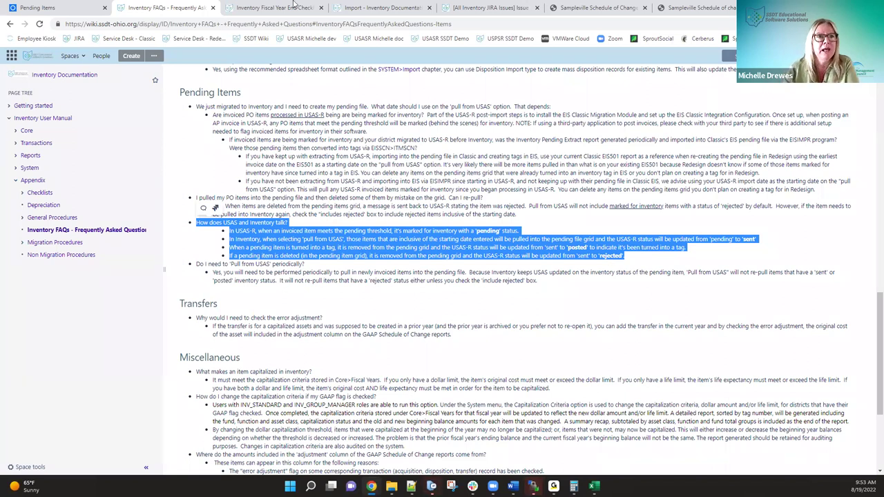
# - Return to the Pull From USAS prompt in the inventory application and enable Include Rejected
pyautogui.click(72, 8)
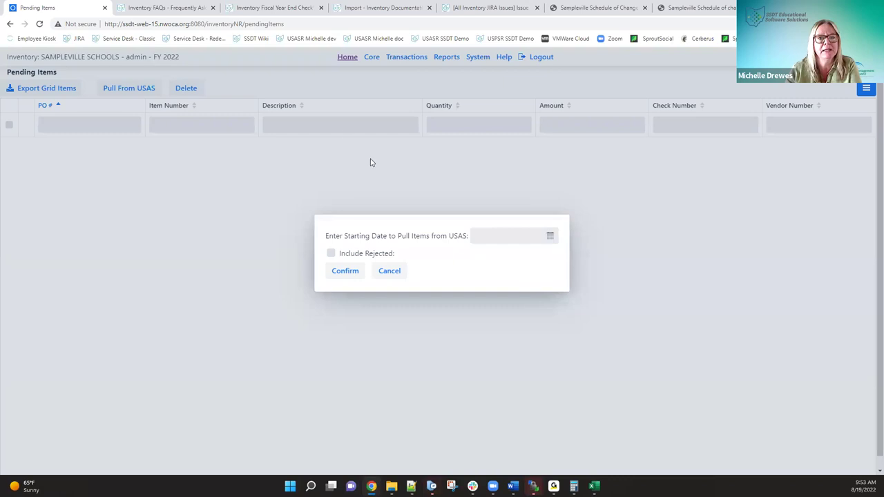
pyautogui.click(332, 253)
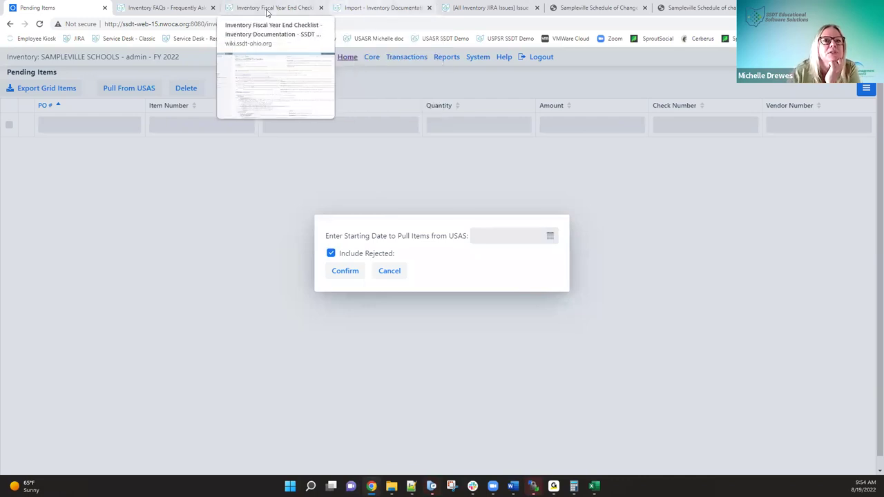
# - Open the Pending Items documentation on the wiki and examine the sections on pulling from USAS, the report definition and the AP Invoice query
pyautogui.click(394, 10)
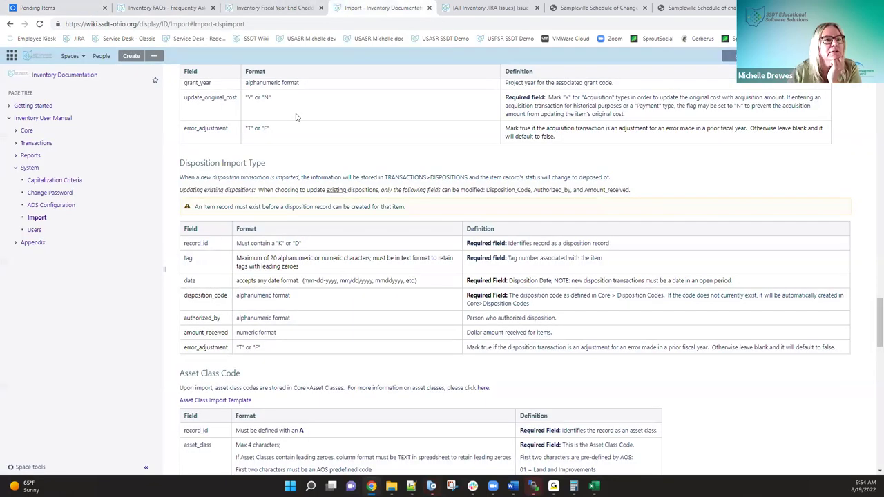
pyautogui.click(33, 144)
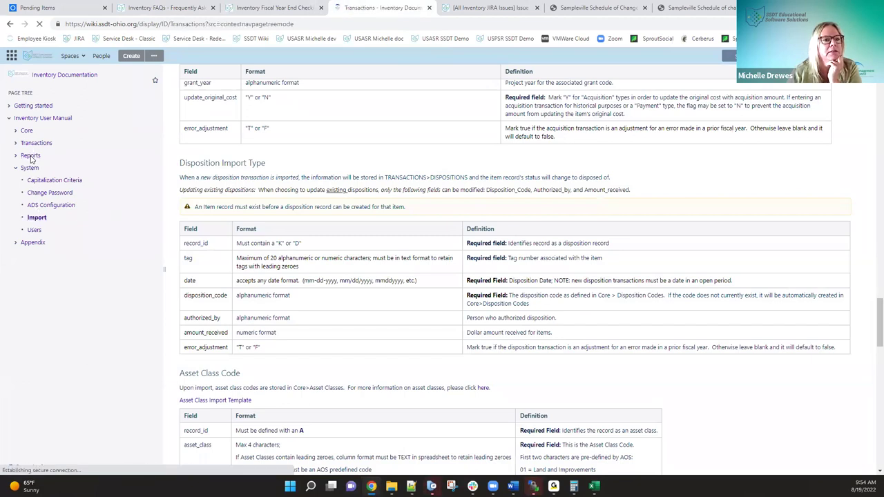
pyautogui.click(201, 252)
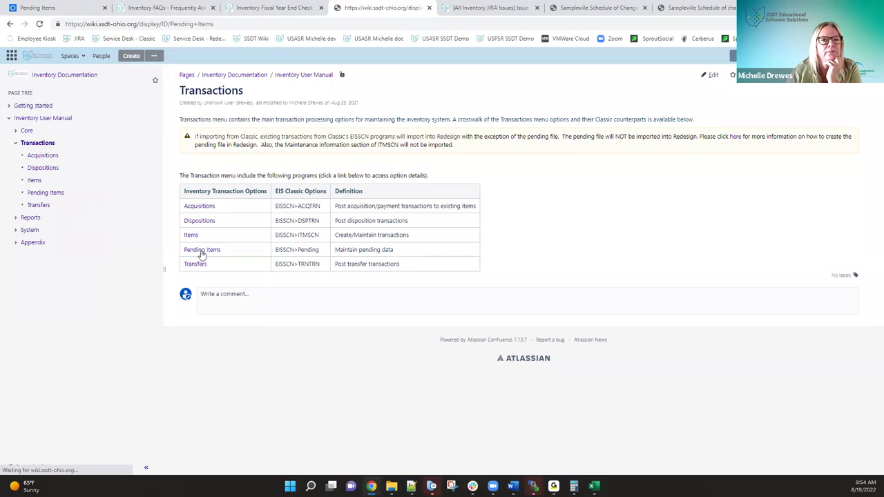
pyautogui.scroll(-1, 533, 279)
pyautogui.scroll(-5, 533, 279)
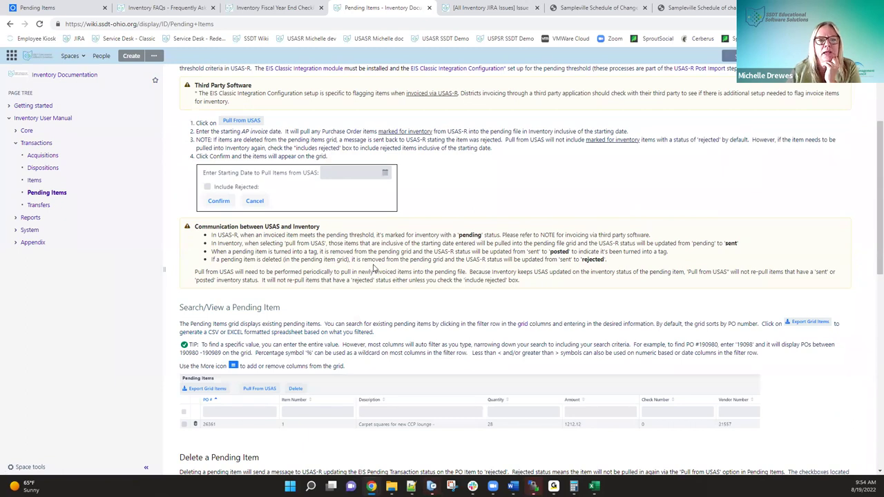
pyautogui.scroll(-4, 373, 269)
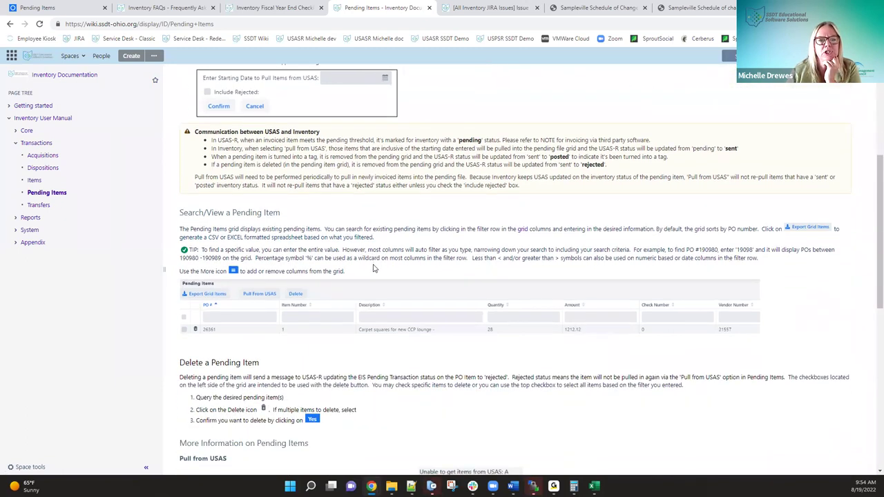
pyautogui.scroll(-3, 373, 269)
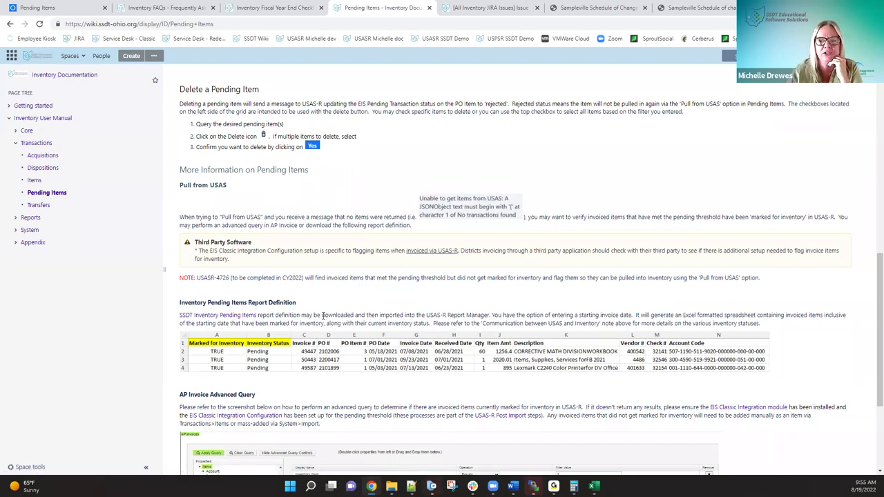
pyautogui.scroll(-2, 322, 315)
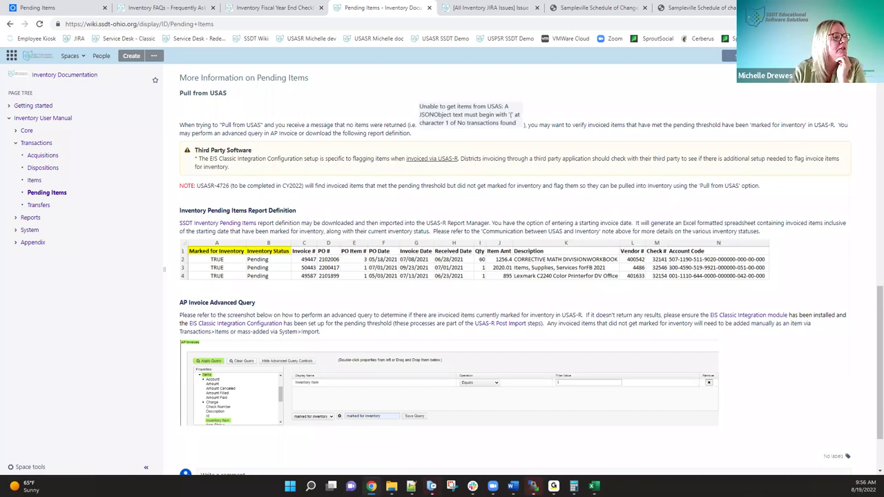
# - Return to the Pull From USAS prompt and view the starting date calendar without choosing a date
pyautogui.click(68, 10)
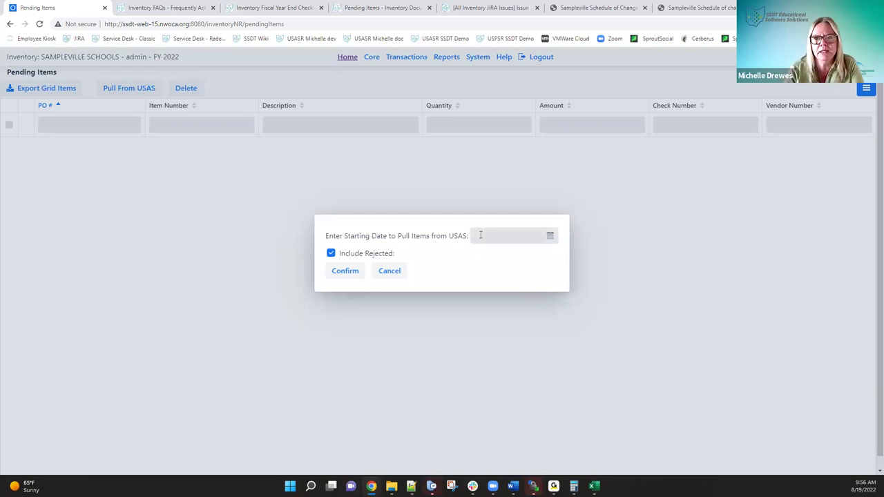
pyautogui.click(481, 235)
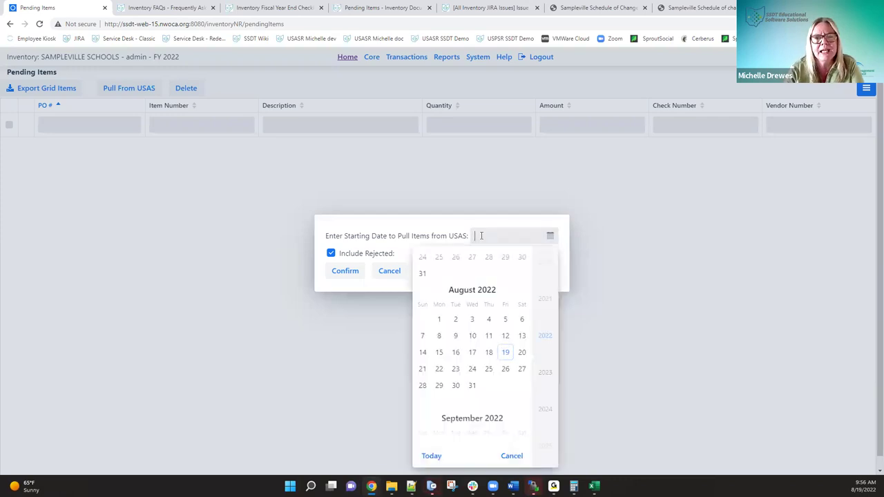
pyautogui.click(585, 231)
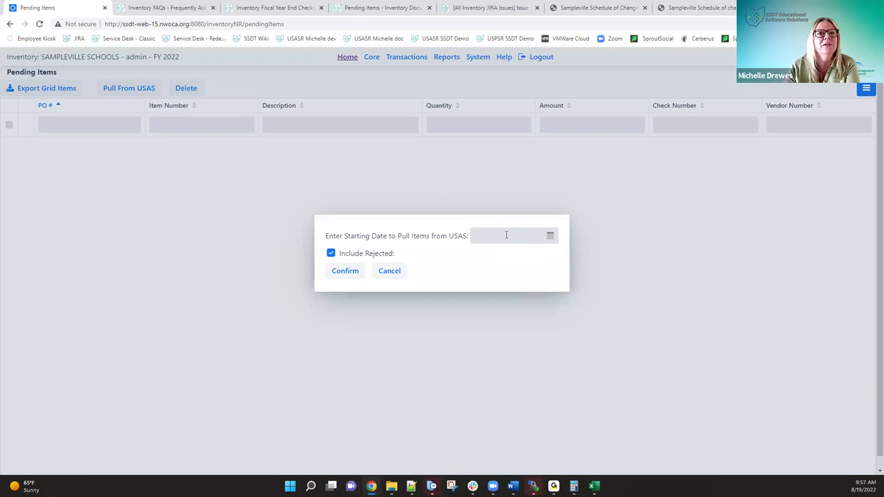
# - Switch back to the Pending Items wiki page and review its Pull from USAS and Communication between USAS and Inventory notes
pyautogui.click(349, 8)
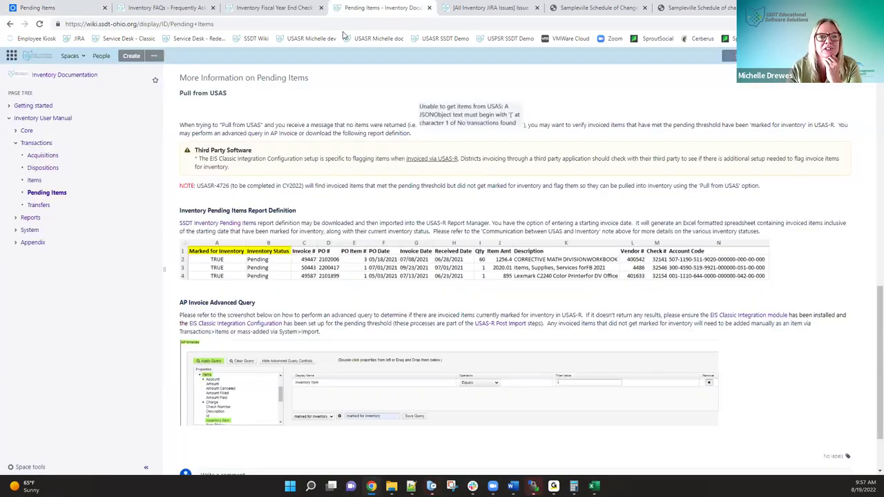
pyautogui.scroll(3, 304, 322)
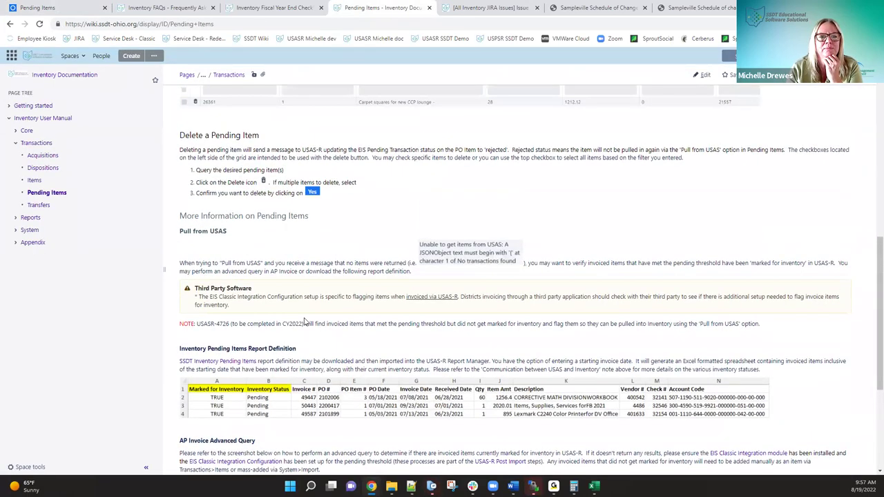
pyautogui.scroll(-3, 304, 322)
pyautogui.scroll(7, 359, 232)
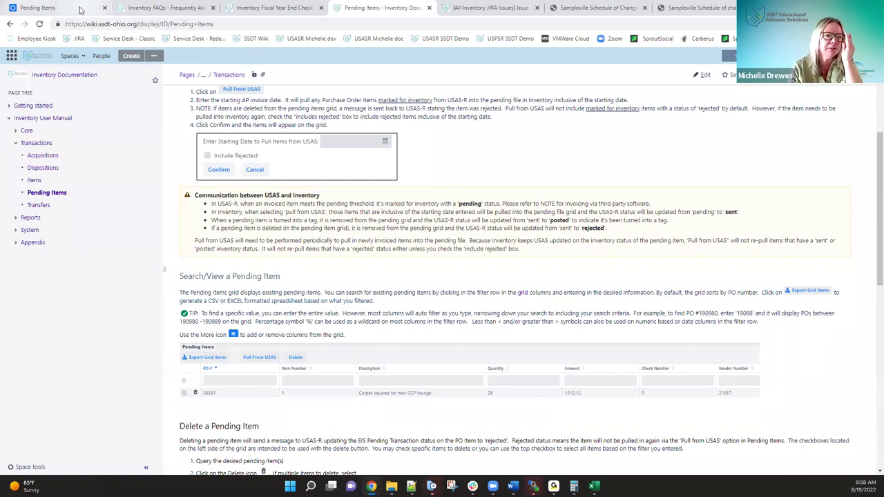
# - Cancel the Pull From USAS prompt in the inventory application and open the Acquisitions grid
pyautogui.click(83, 11)
pyautogui.click(388, 271)
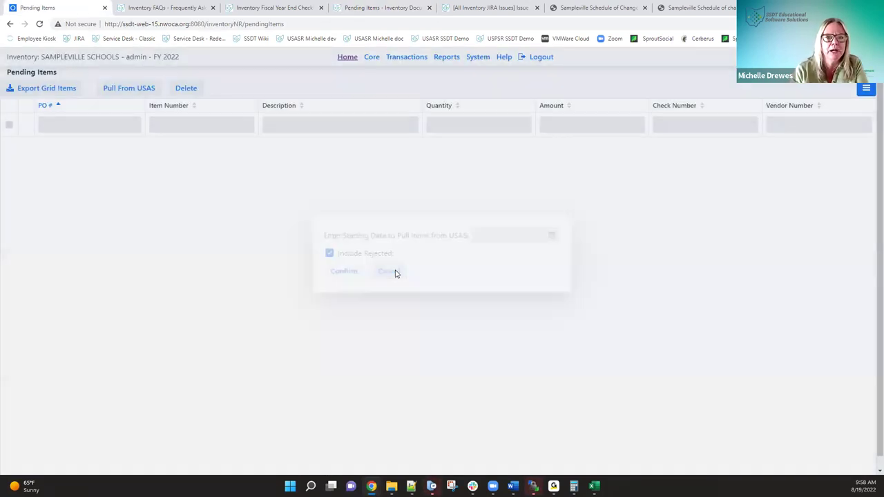
pyautogui.click(398, 62)
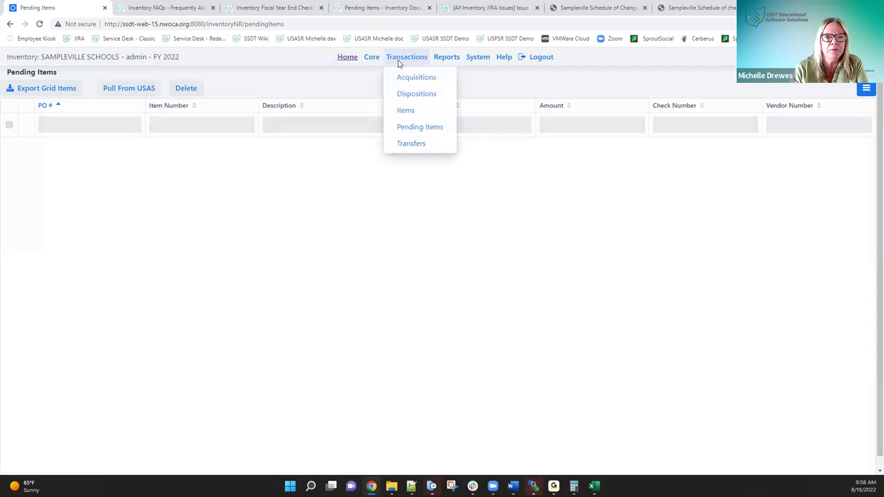
pyautogui.click(404, 77)
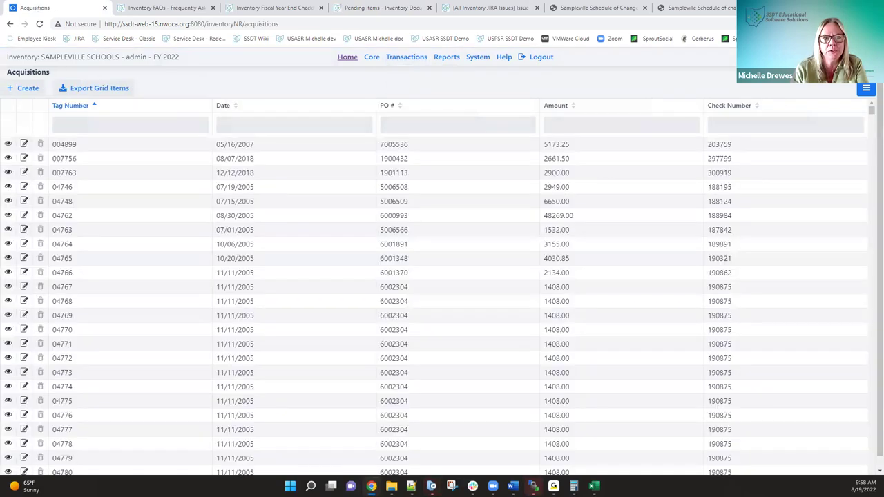
# - Open a blank acquisition form to view its Error Correction option, and close it without creating a record
pyautogui.click(27, 89)
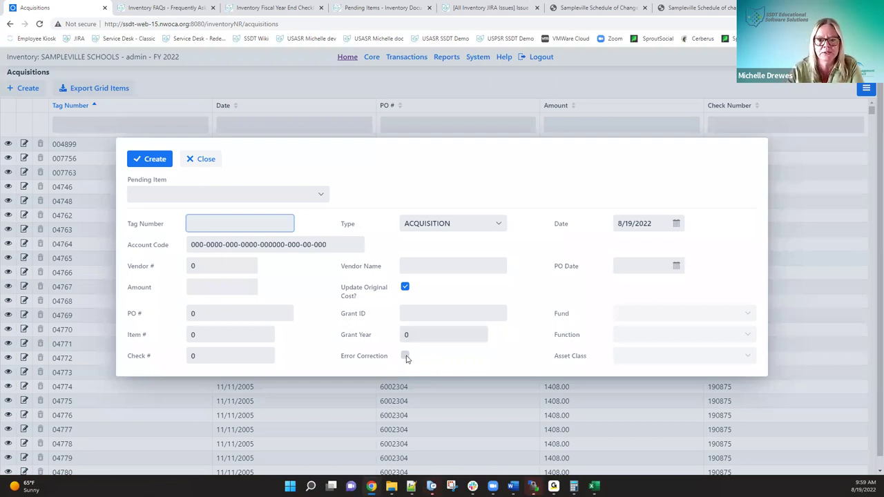
pyautogui.click(200, 159)
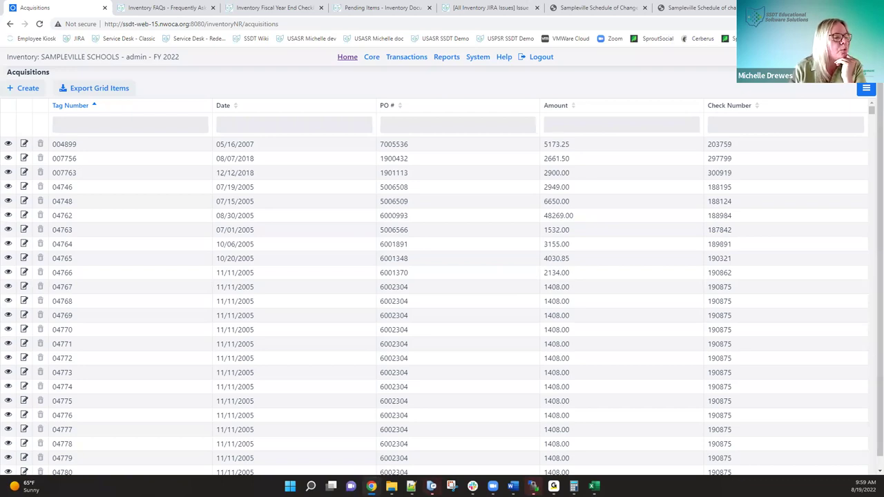
# - Open the Fiscal Years grid to view the dollar and life limits, and locate the Capitalization Criteria option without opening it
pyautogui.click(373, 58)
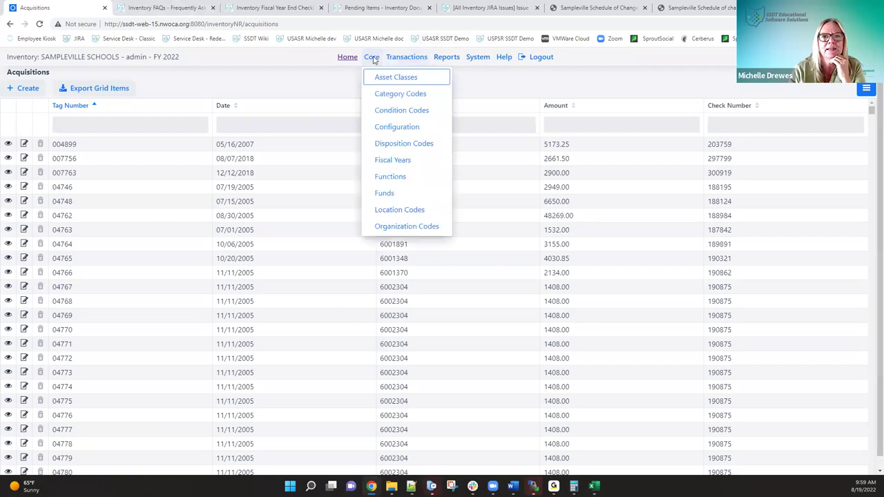
pyautogui.click(384, 160)
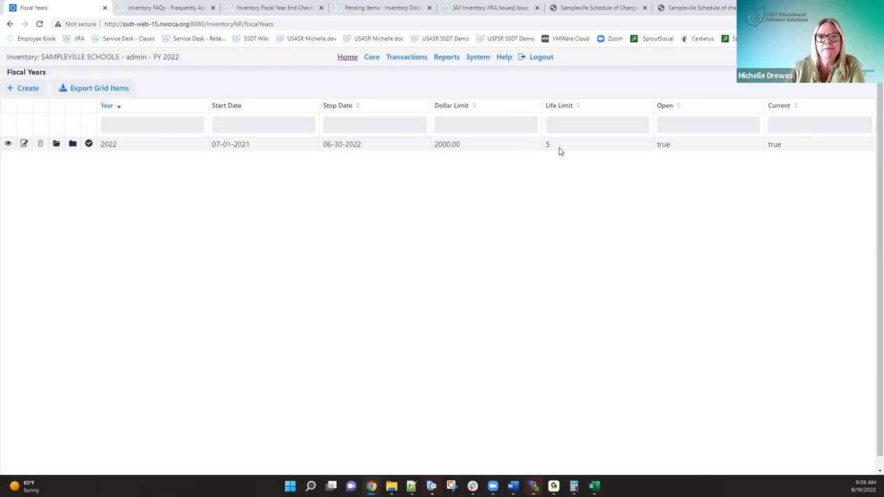
pyautogui.click(478, 58)
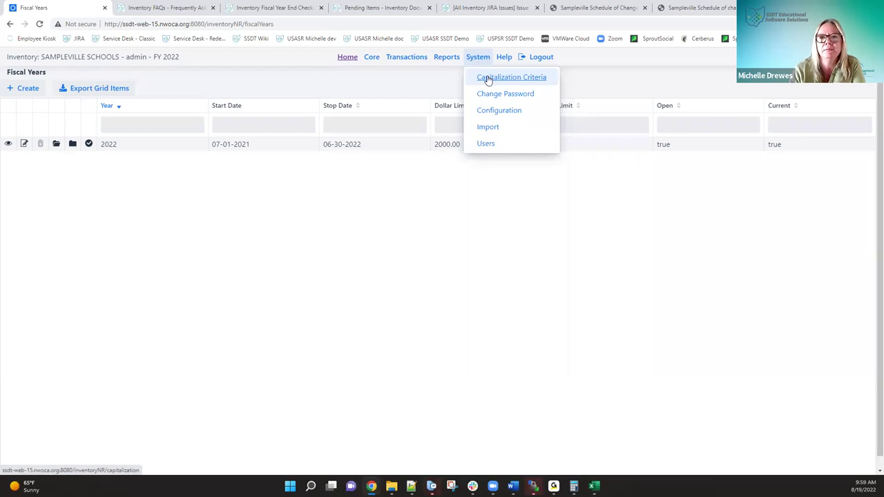
pyautogui.click(550, 267)
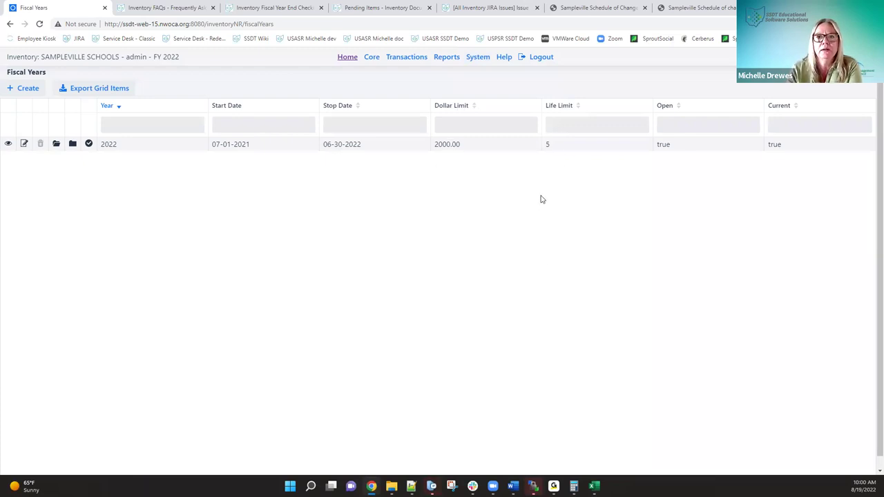
# - Open the Change Capitalization Criteria form to view its amount, life limit and Projection Only options, and return to the Fiscal Years grid without submitting
pyautogui.click(479, 58)
pyautogui.click(490, 78)
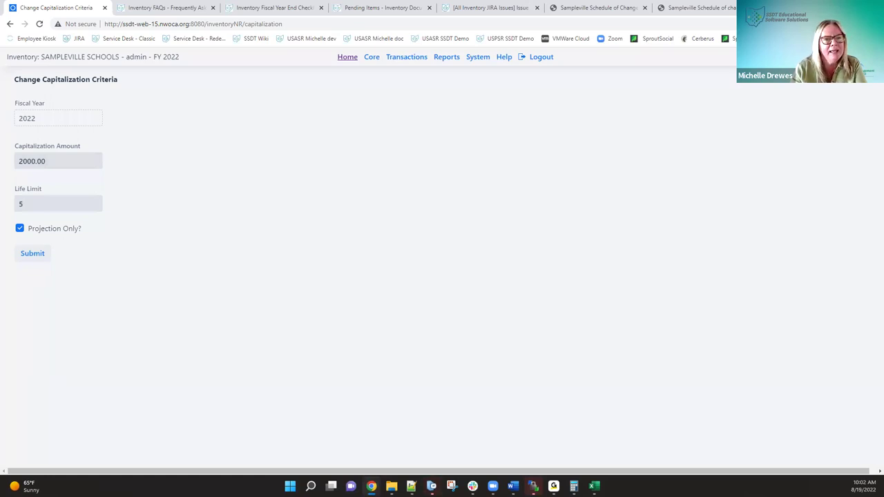
pyautogui.click(373, 59)
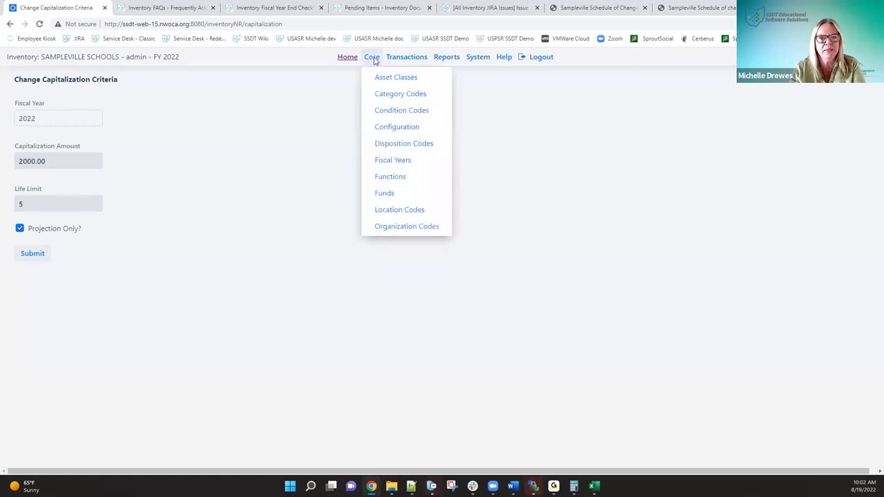
pyautogui.click(391, 161)
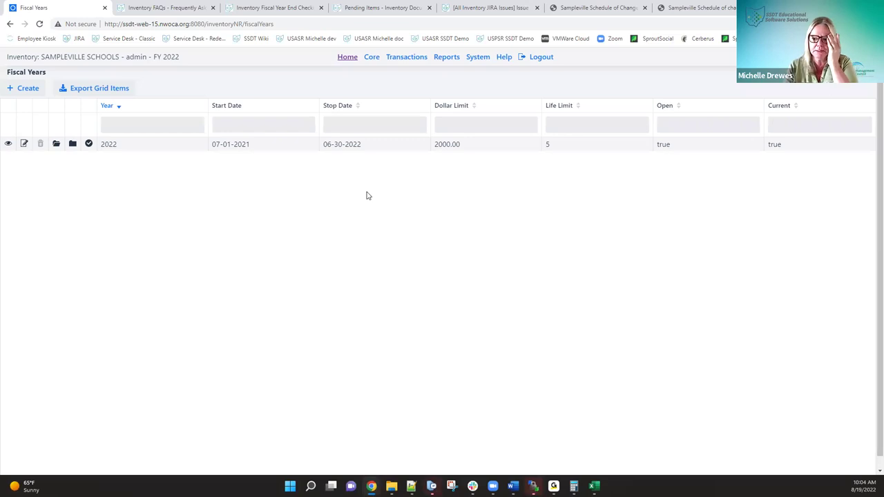
# - Review the closing steps and new comment on the Inventory Fiscal Year End Checklist wiki page, and switch to the All Inventory JIRA Issues list
pyautogui.click(274, 9)
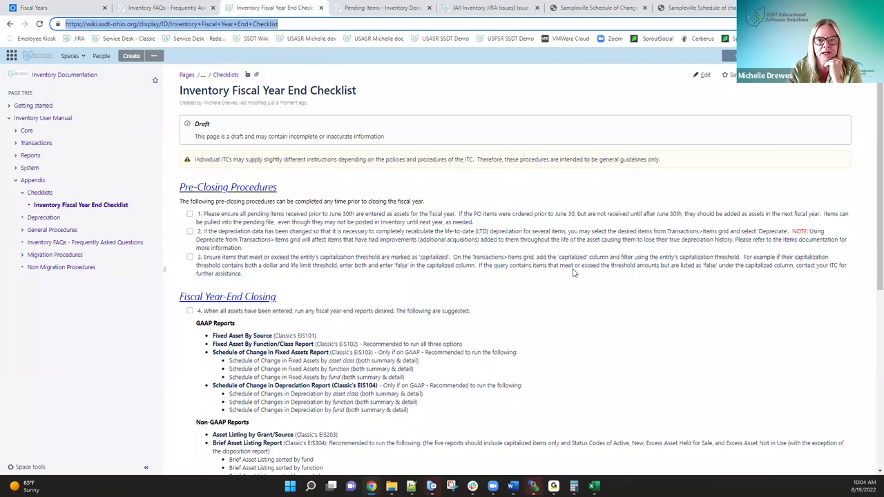
pyautogui.scroll(-6, 573, 272)
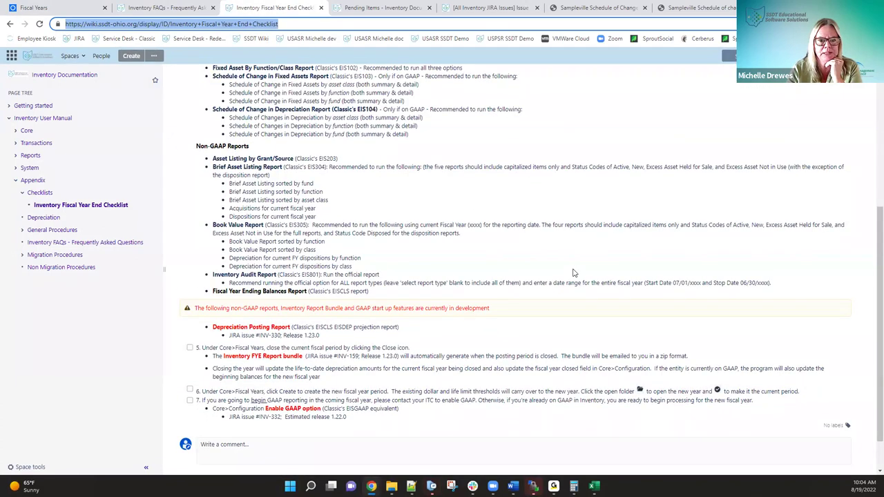
pyautogui.scroll(-1, 573, 273)
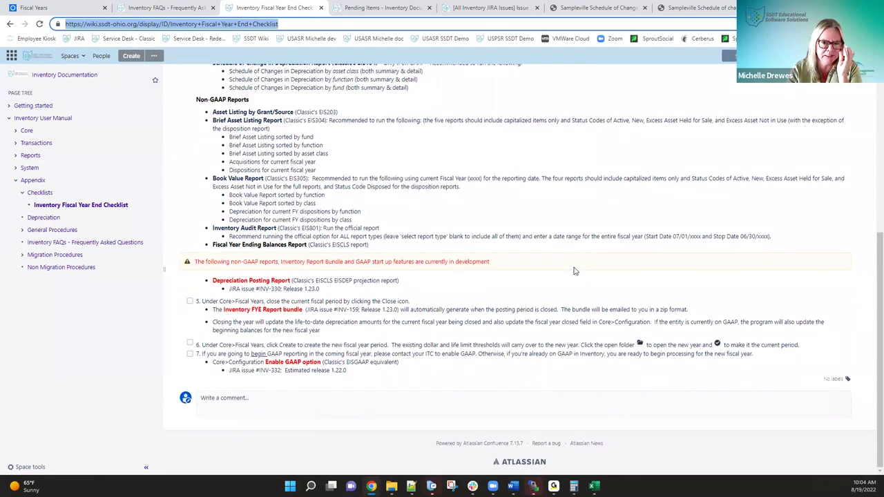
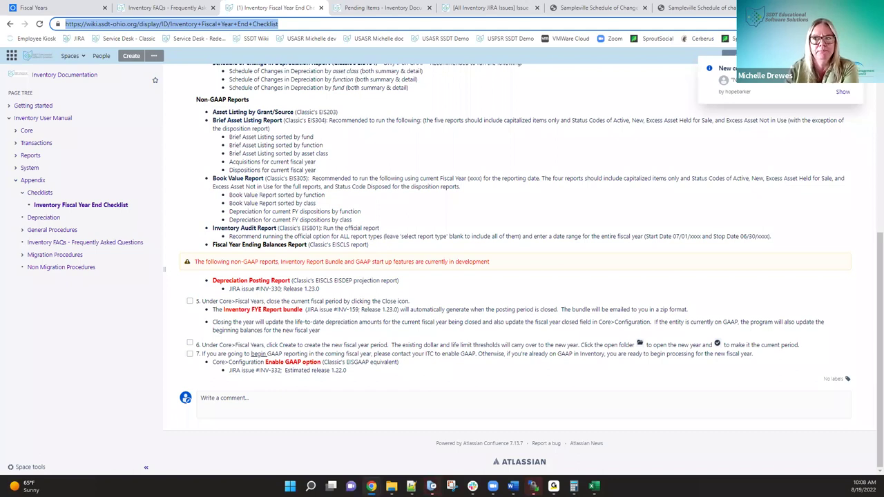
pyautogui.click(842, 93)
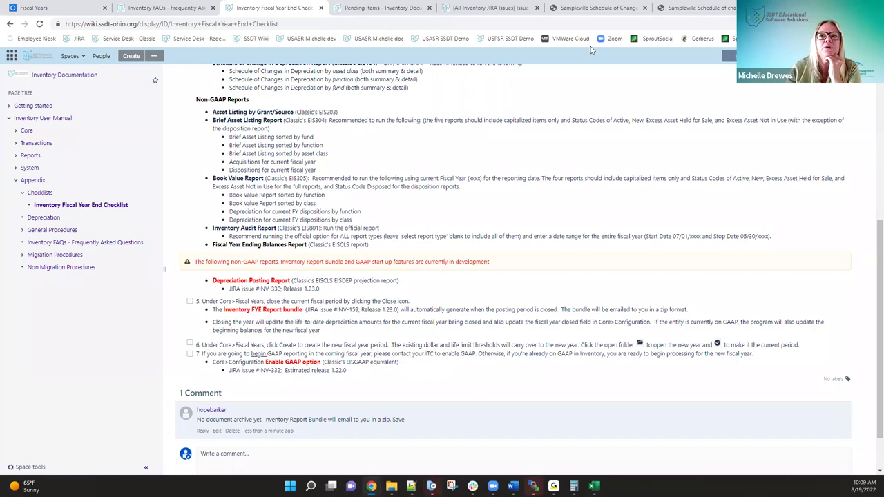
pyautogui.click(467, 8)
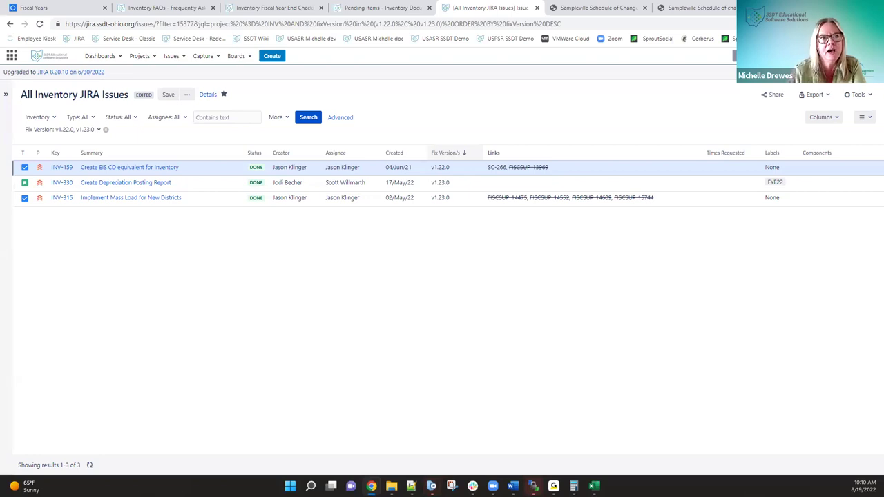
# - Switch back to the inventory application to view the available GAAP reports, and bring up the Sampleville Schedule of Change Summary PDF
pyautogui.click(67, 11)
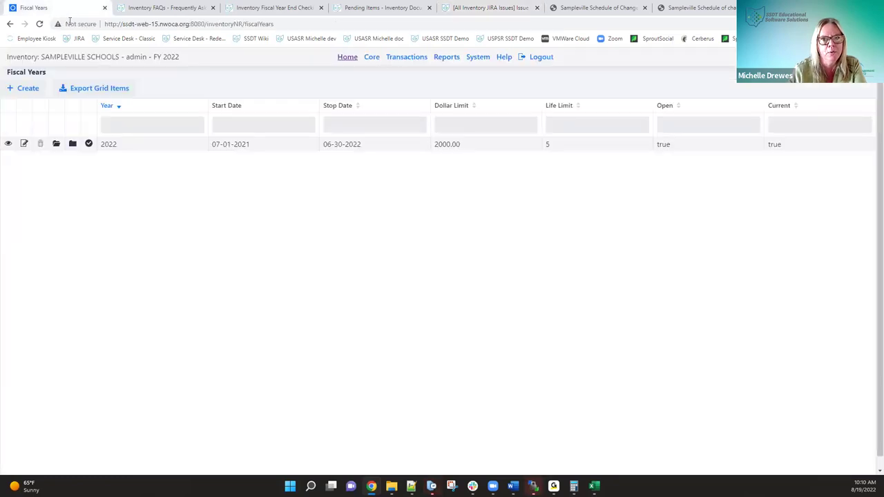
pyautogui.moveTo(447, 58)
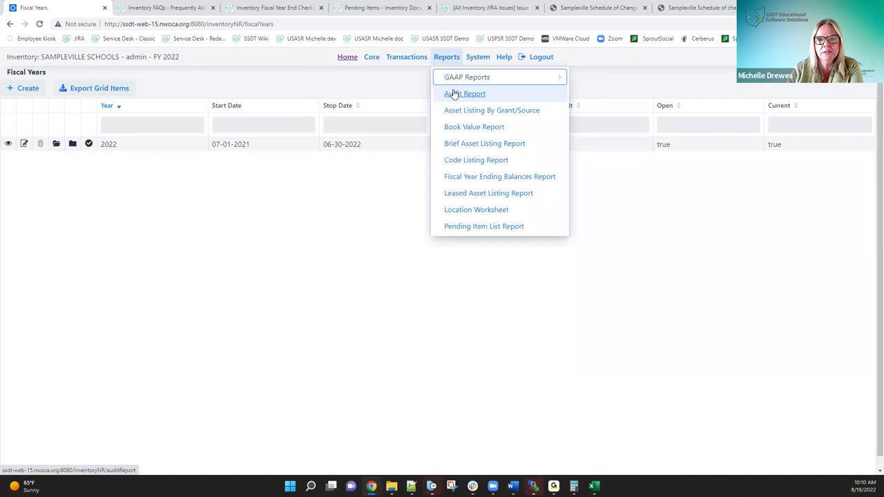
pyautogui.moveTo(459, 85)
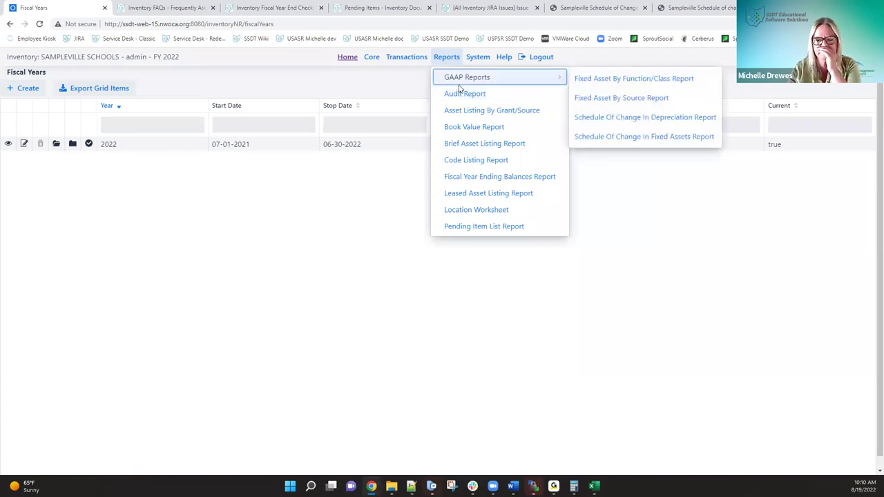
pyautogui.click(613, 10)
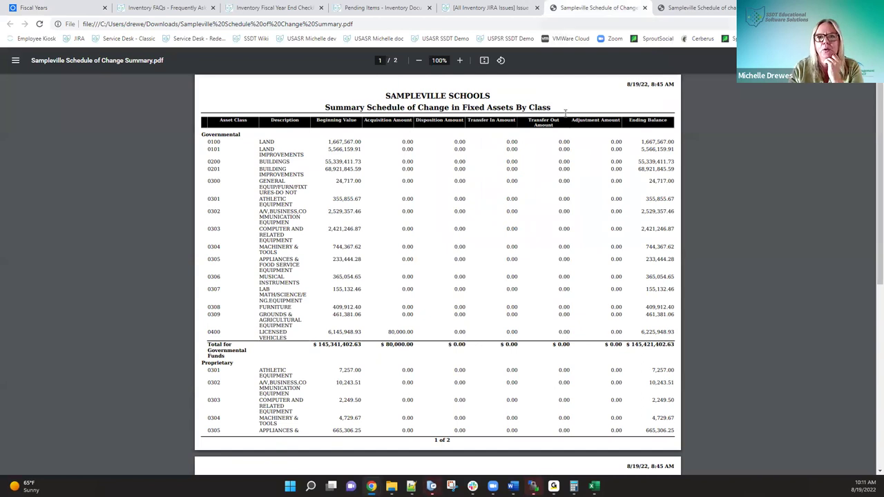